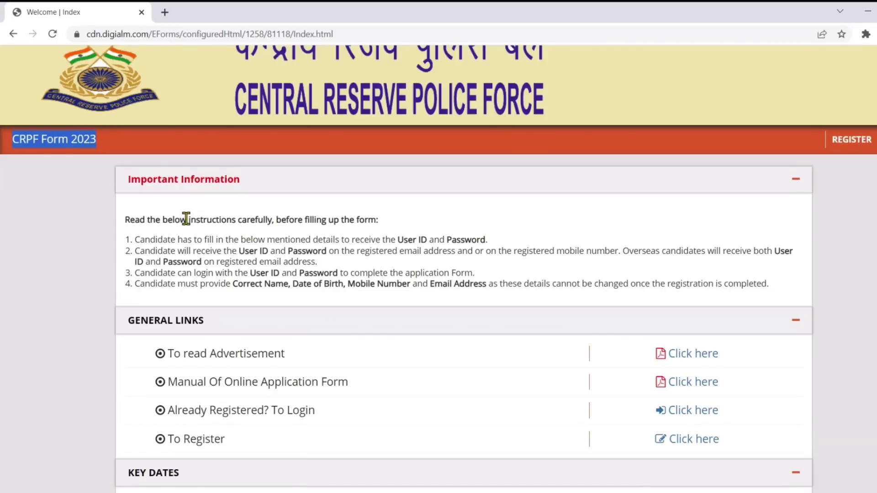
{"action": "left_click_drag", "start_coordinate": [186, 219], "coordinate": [384, 221]}
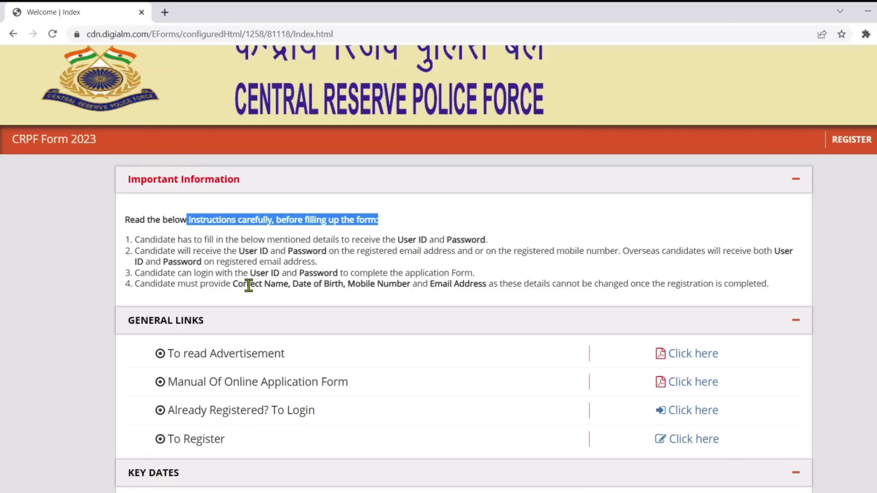
{"action": "left_click_drag", "start_coordinate": [232, 284], "coordinate": [467, 287]}
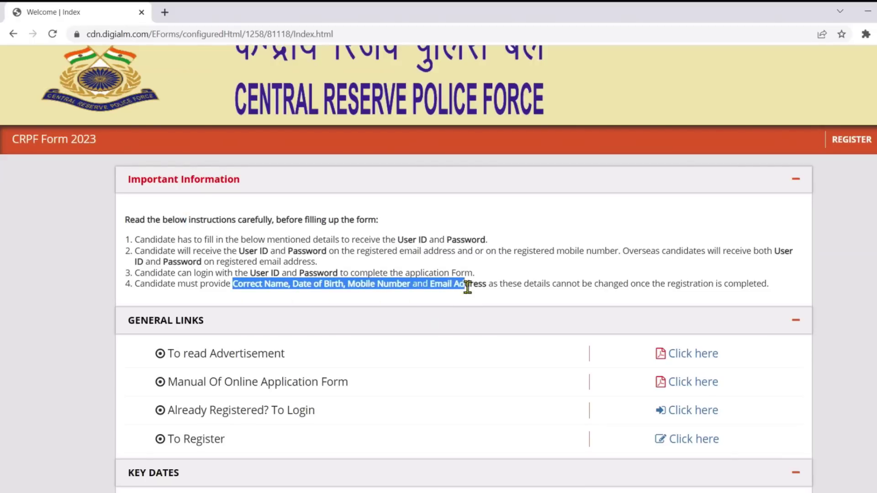
{"action": "scroll", "coordinate": [470, 285], "scroll_direction": "down", "scroll_amount": 3}
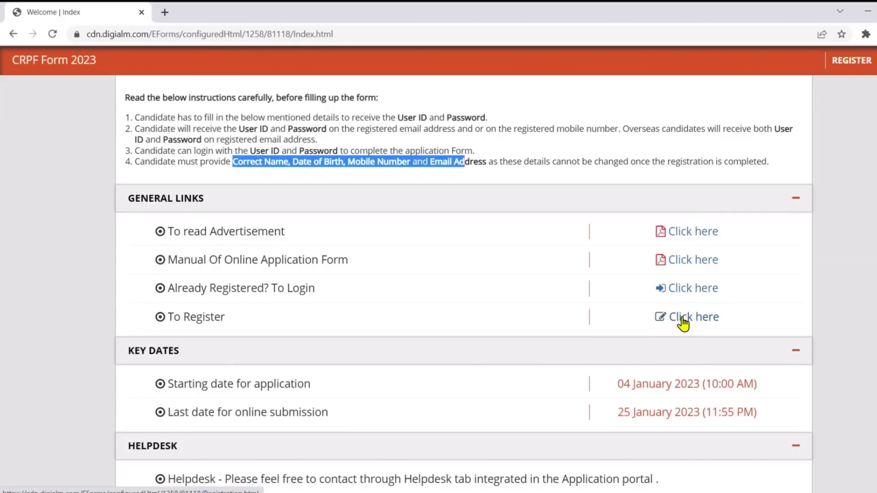
{"action": "scroll", "coordinate": [669, 346], "scroll_direction": "down", "scroll_amount": 2}
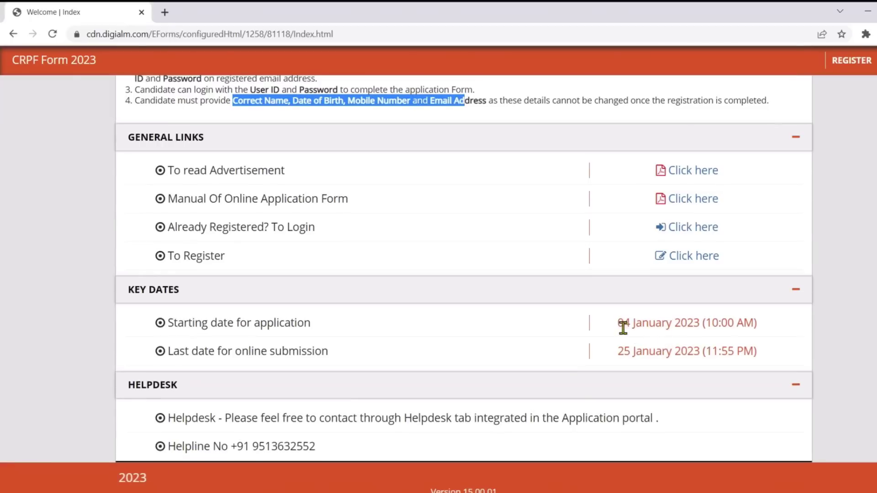
{"action": "left_click_drag", "start_coordinate": [619, 323], "coordinate": [753, 326]}
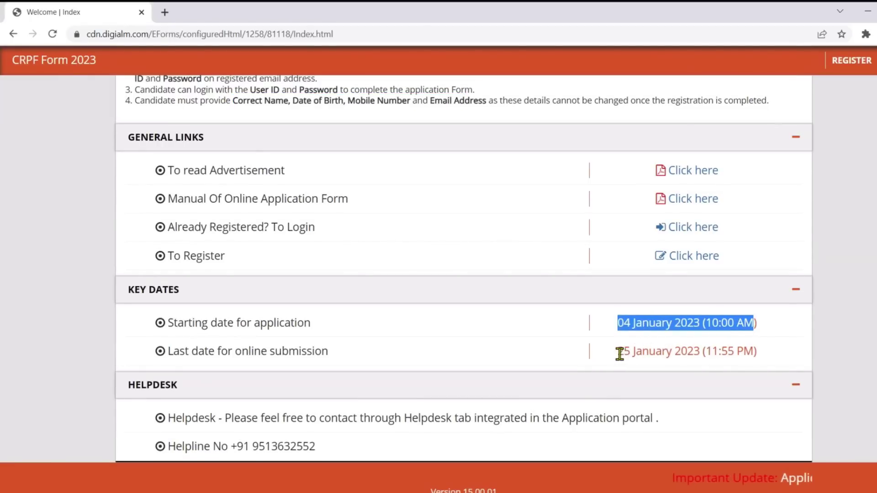
{"action": "left_click_drag", "start_coordinate": [619, 352], "coordinate": [701, 358]}
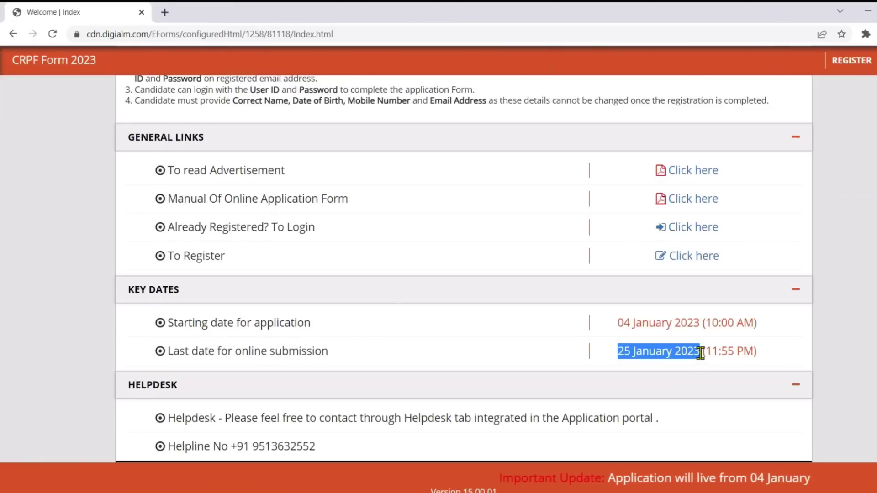
{"action": "scroll", "coordinate": [327, 395], "scroll_direction": "down", "scroll_amount": 1}
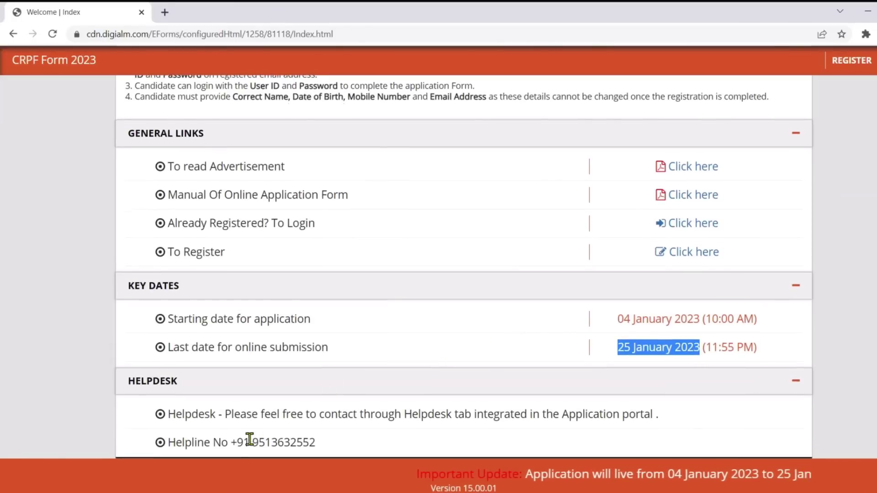
{"action": "left_click_drag", "start_coordinate": [236, 443], "coordinate": [316, 439]}
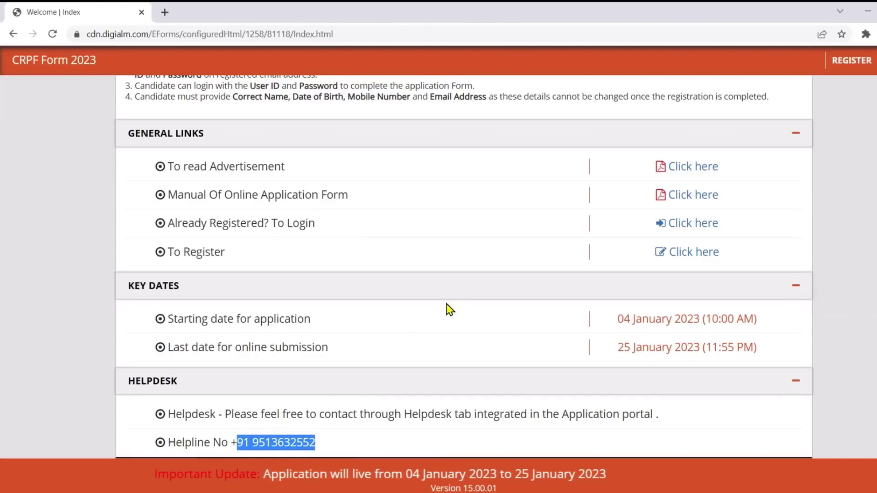
{"action": "scroll", "coordinate": [464, 284], "scroll_direction": "up", "scroll_amount": 1}
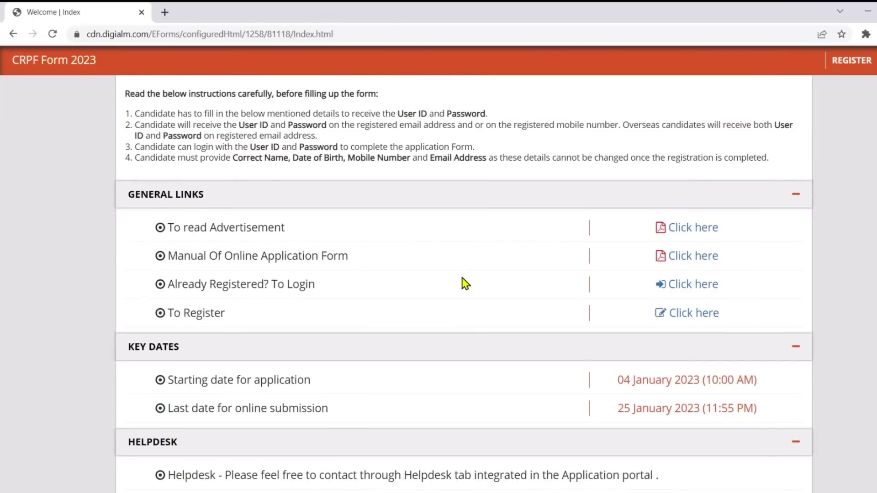
{"action": "scroll", "coordinate": [465, 283], "scroll_direction": "up", "scroll_amount": 2}
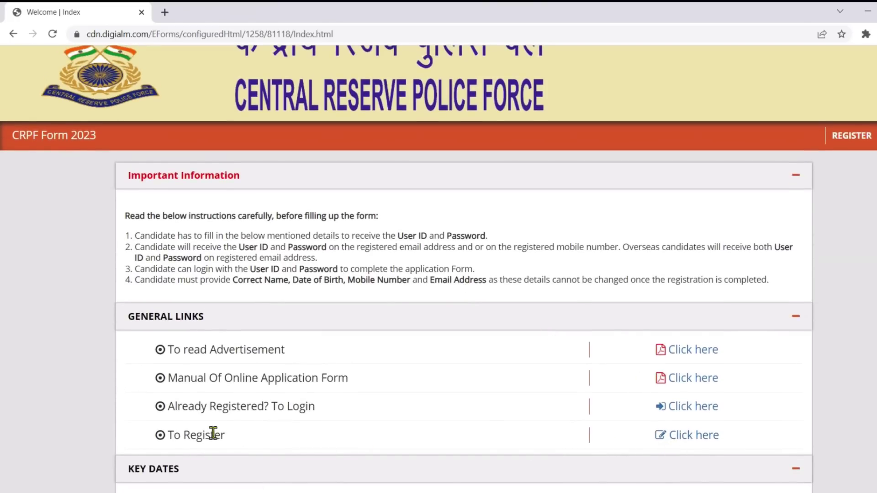
Open the registration form in a new tab, dismiss the Instructions notice, and expand the Post Name list
{"action": "left_click", "coordinate": [690, 439]}
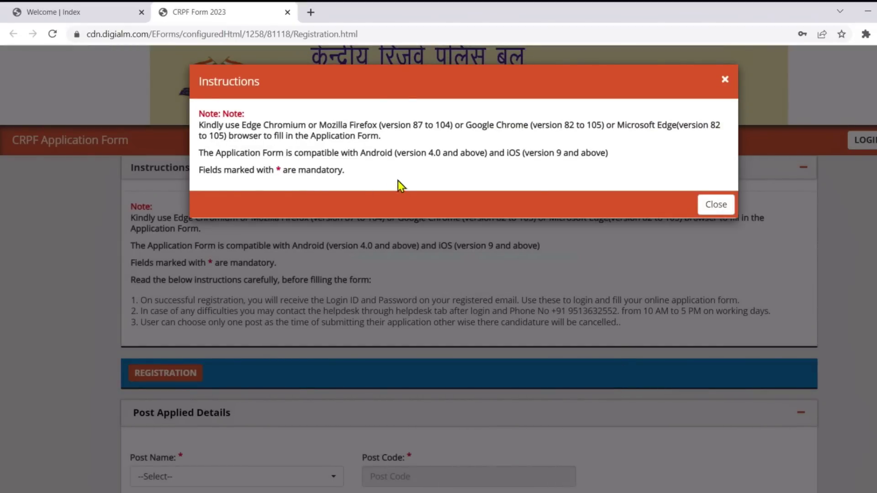
{"action": "left_click", "coordinate": [708, 211]}
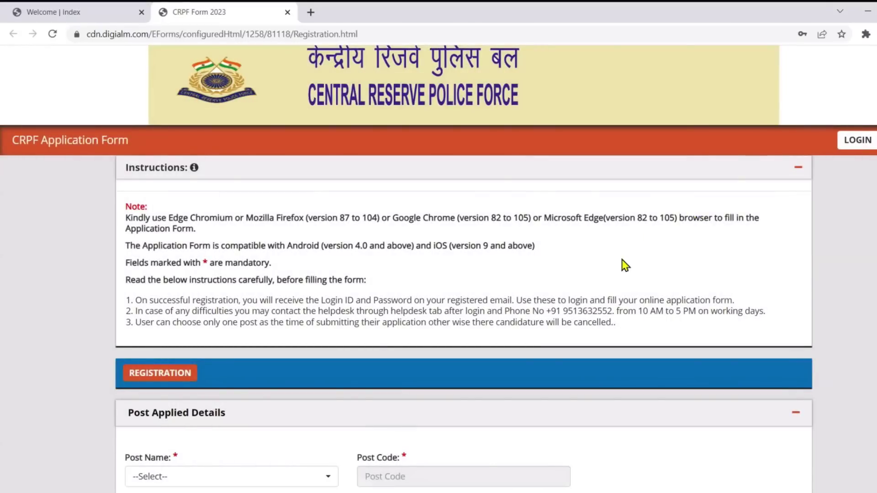
{"action": "scroll", "coordinate": [601, 271], "scroll_direction": "down", "scroll_amount": 3}
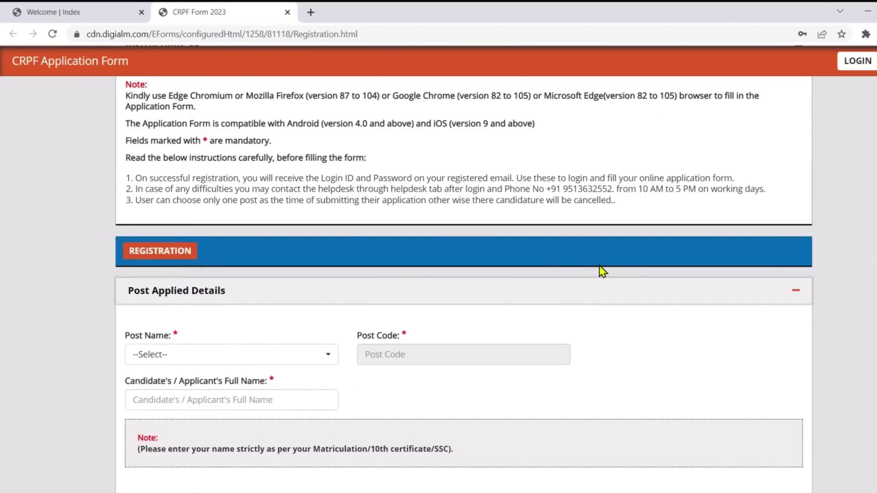
{"action": "scroll", "coordinate": [601, 272], "scroll_direction": "down", "scroll_amount": 3}
{"action": "left_click", "coordinate": [232, 232]}
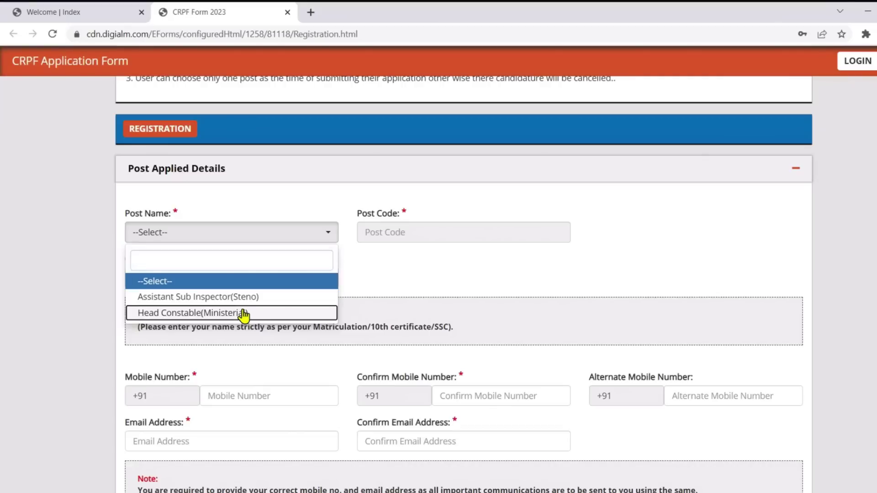
Choose the Head Constable(Ministerial) post (code 04) and enter the applicant's full name
{"action": "left_click", "coordinate": [243, 314]}
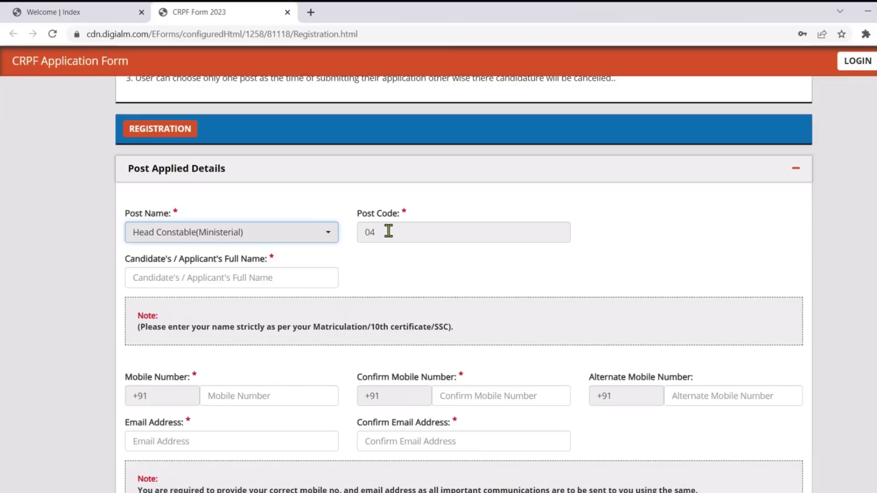
{"action": "left_click_drag", "start_coordinate": [385, 231], "coordinate": [360, 232]}
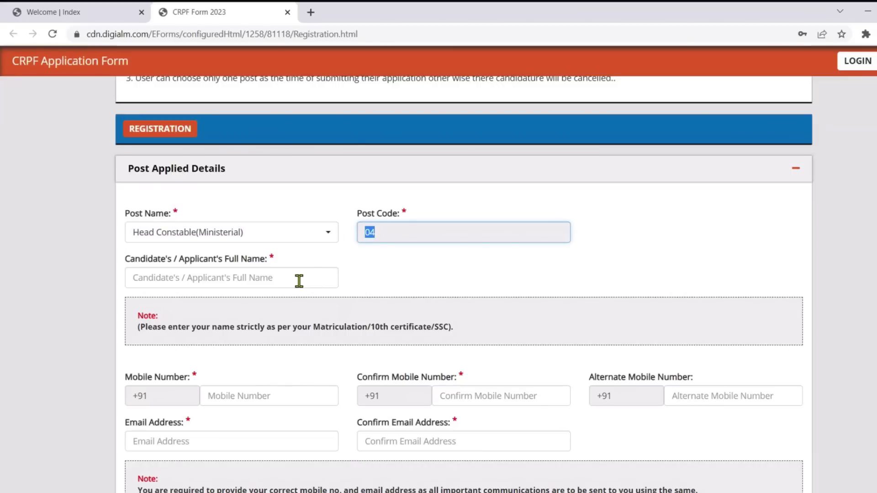
{"action": "scroll", "coordinate": [303, 267], "scroll_direction": "down", "scroll_amount": 1}
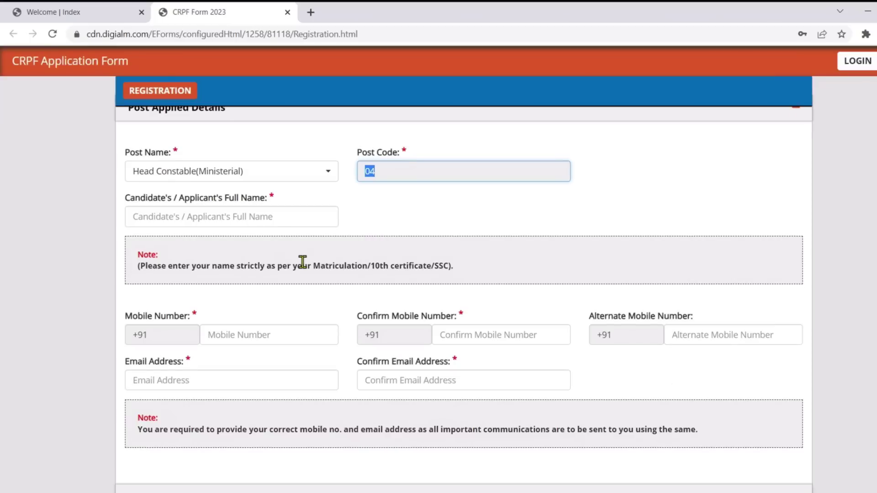
{"action": "left_click", "coordinate": [265, 221]}
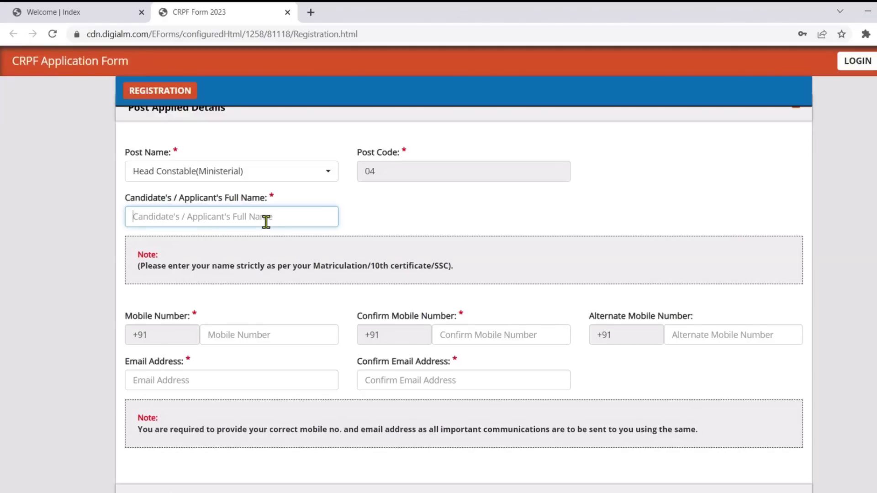
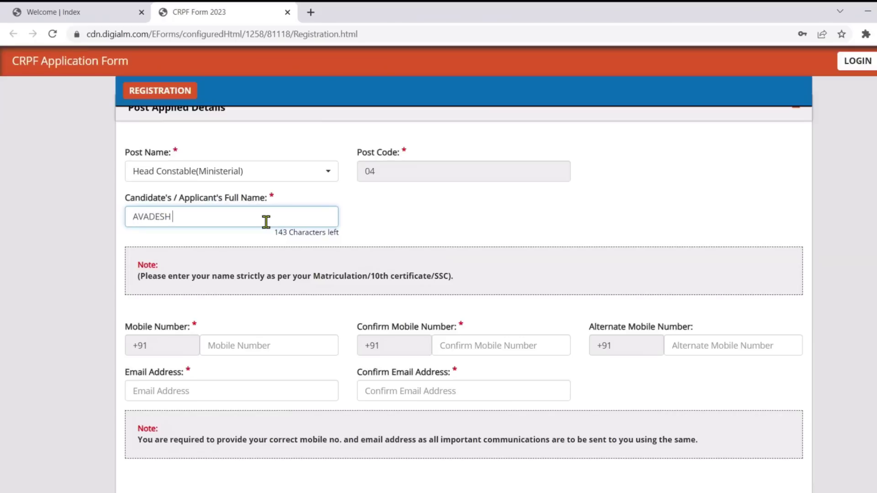
Enter the mobile number, tick I Agree on the declaration, and type the captcha
{"action": "scroll", "coordinate": [281, 255], "scroll_direction": "down", "scroll_amount": 2}
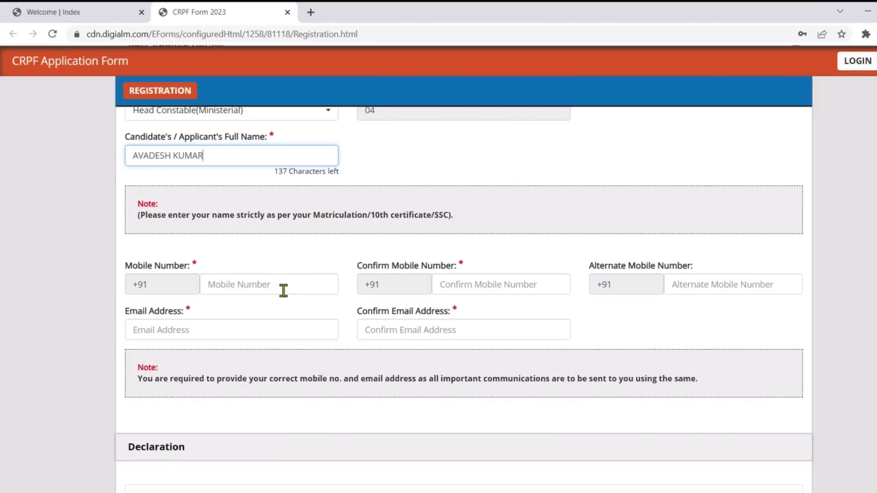
{"action": "scroll", "coordinate": [283, 290], "scroll_direction": "down", "scroll_amount": 2}
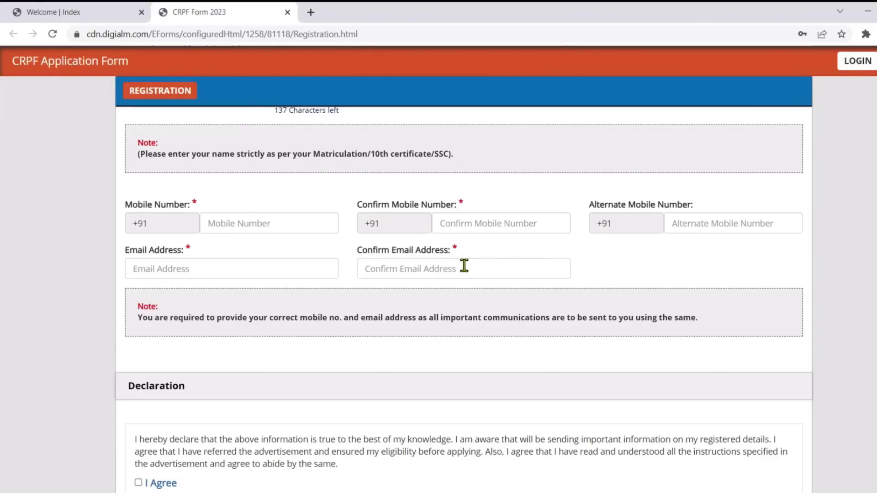
{"action": "scroll", "coordinate": [464, 265], "scroll_direction": "down", "scroll_amount": 4}
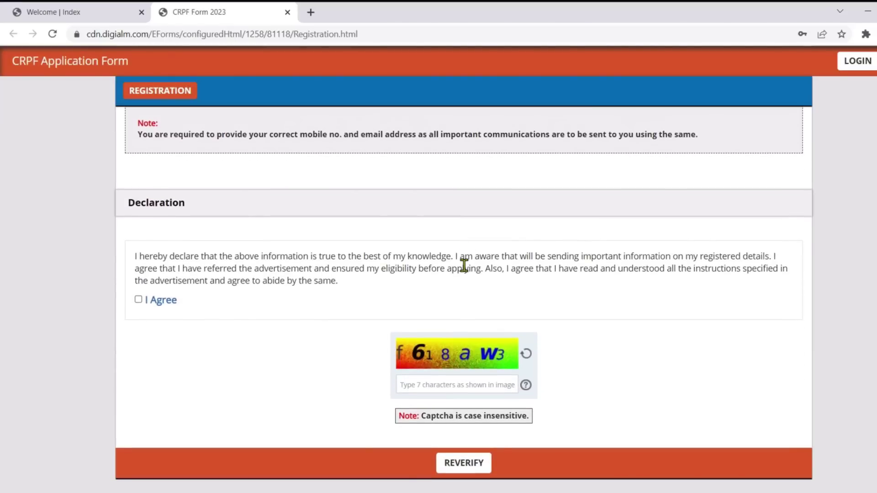
{"action": "scroll", "coordinate": [464, 265], "scroll_direction": "up", "scroll_amount": 3}
{"action": "left_click", "coordinate": [277, 160]}
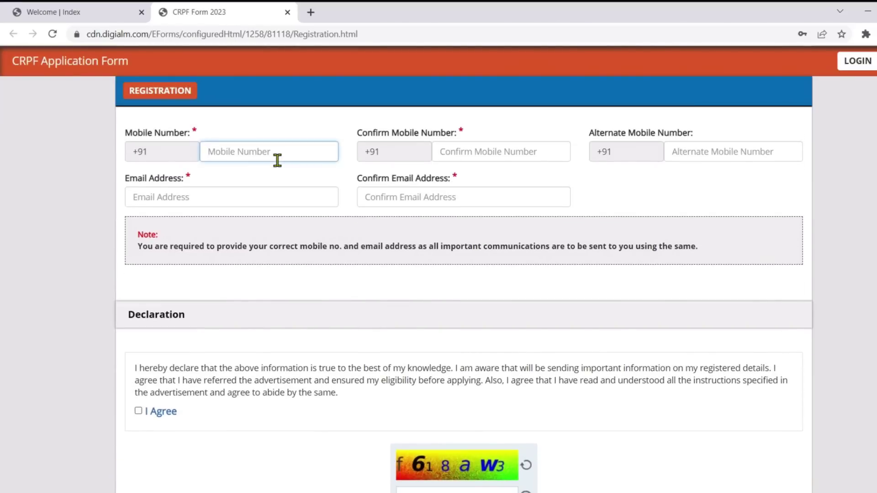
{"action": "type", "text": "97"}
{"action": "scroll", "coordinate": [141, 288], "scroll_direction": "down", "scroll_amount": 3}
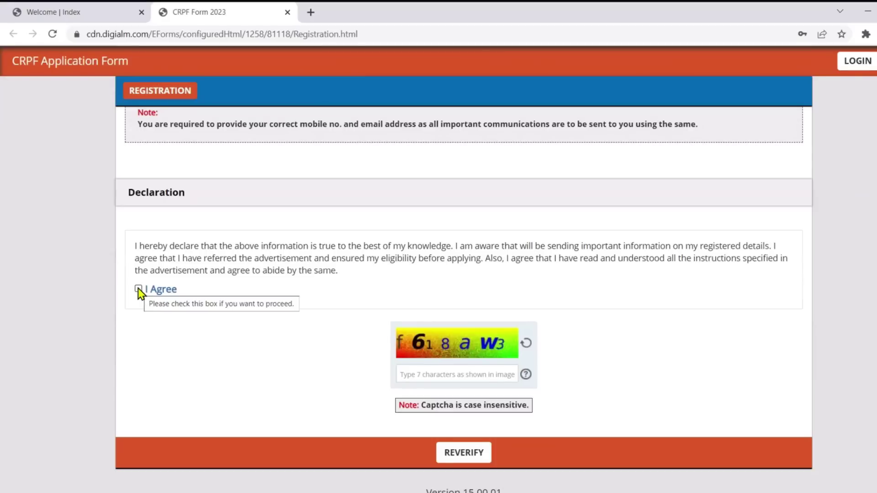
{"action": "left_click", "coordinate": [138, 289]}
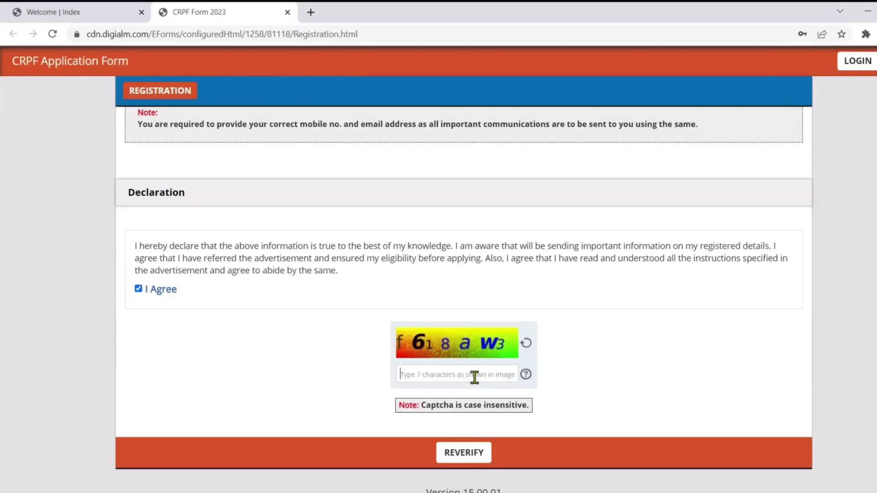
{"action": "type", "text": "f618aW3"}
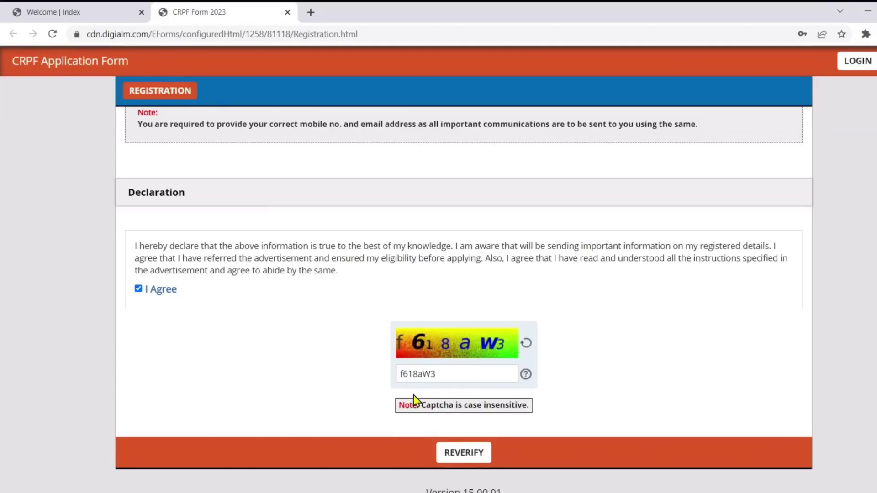
Show the entered details and confirm Post Name and Full Name as correct
{"action": "left_click", "coordinate": [461, 457]}
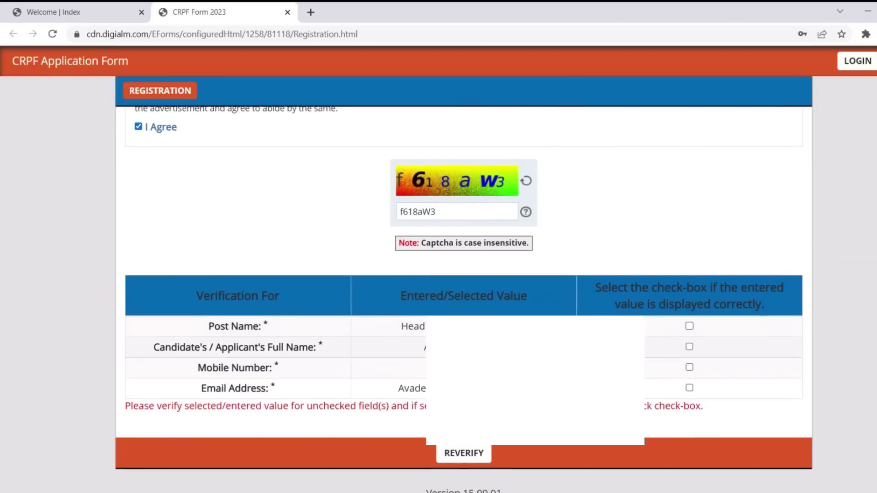
{"action": "left_click_drag", "start_coordinate": [208, 326], "coordinate": [499, 305]}
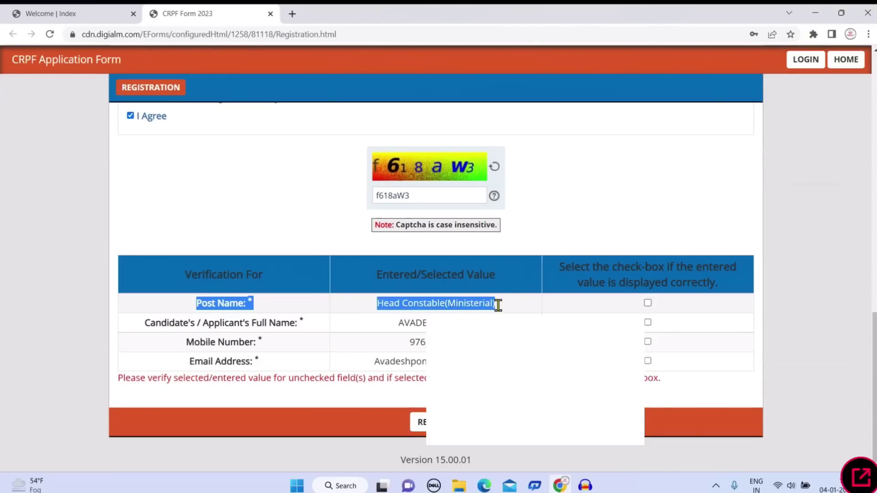
{"action": "left_click", "coordinate": [648, 304]}
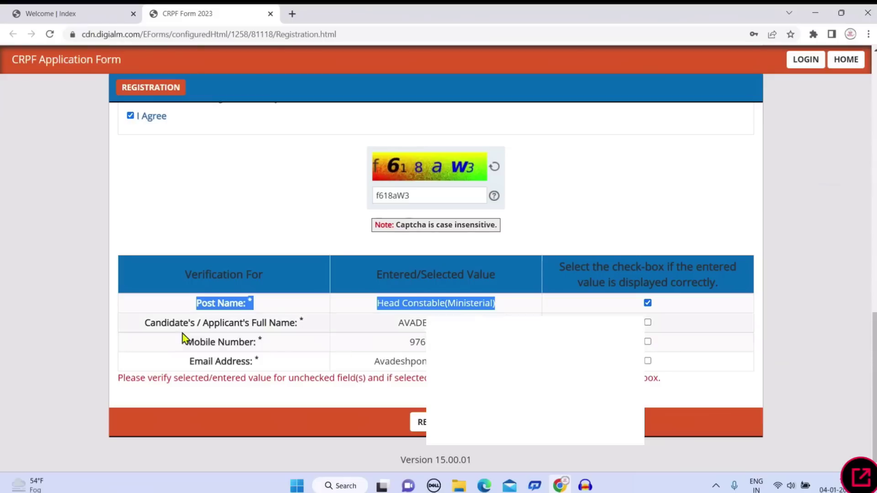
{"action": "left_click_drag", "start_coordinate": [161, 320], "coordinate": [502, 323]}
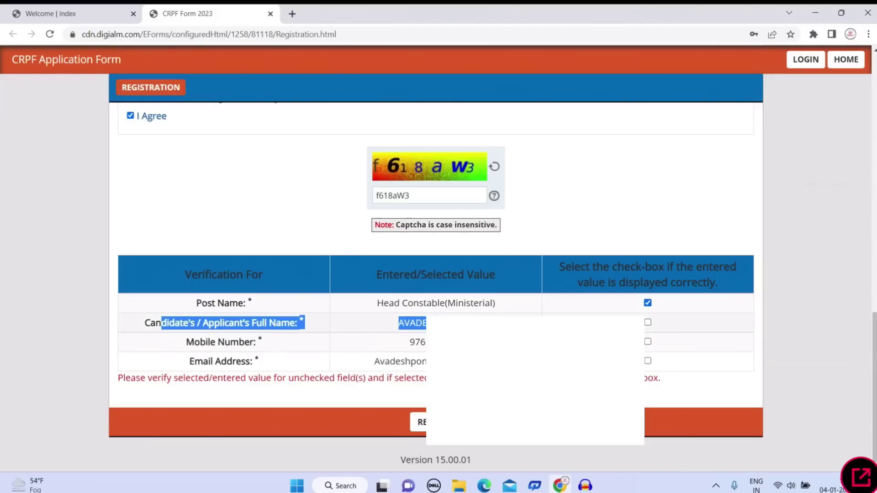
{"action": "left_click", "coordinate": [648, 322]}
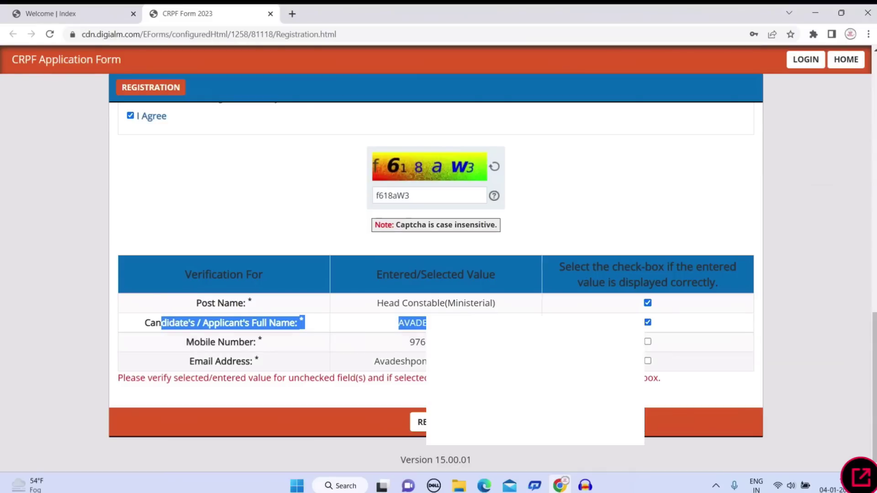
Confirm Mobile Number and Email Address as correct, then submit the registration
{"action": "left_click", "coordinate": [272, 346]}
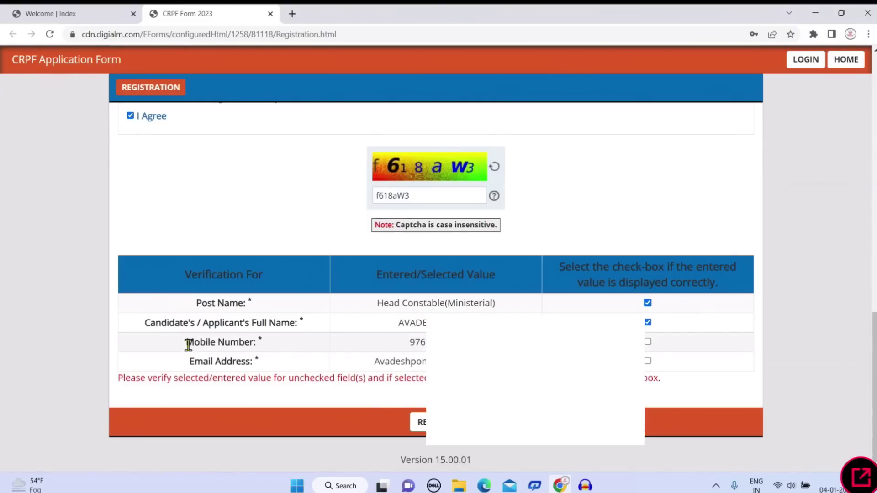
{"action": "left_click_drag", "start_coordinate": [186, 342], "coordinate": [277, 348]}
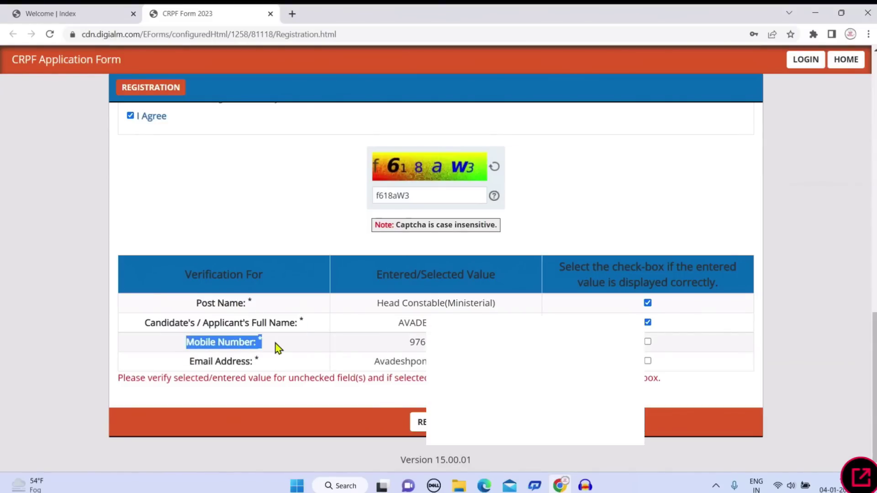
{"action": "left_click", "coordinate": [648, 342]}
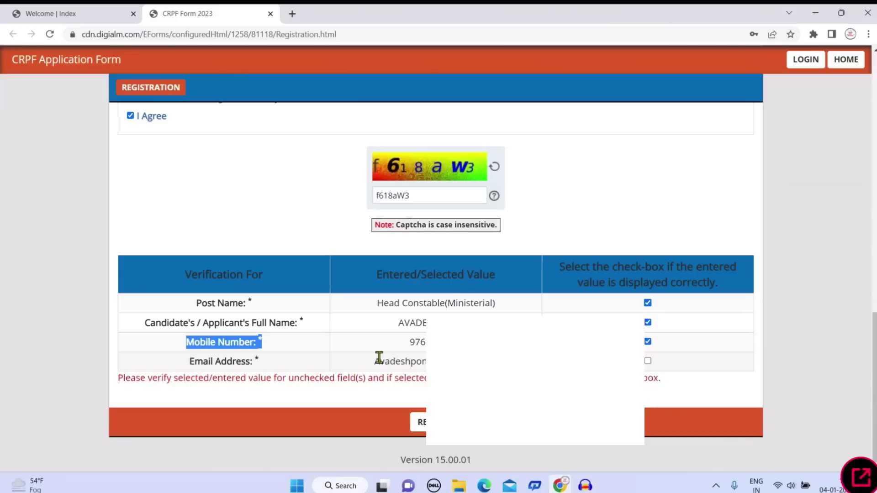
{"action": "left_click_drag", "start_coordinate": [374, 361], "coordinate": [456, 361]}
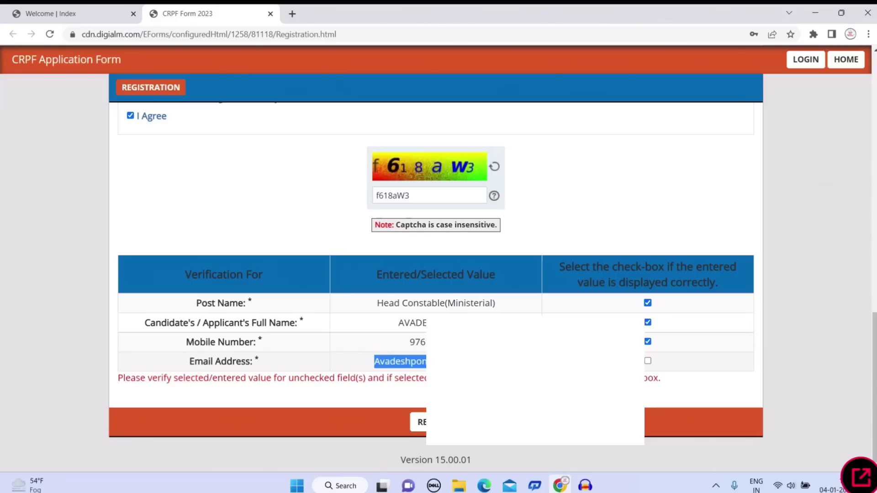
{"action": "left_click", "coordinate": [648, 361]}
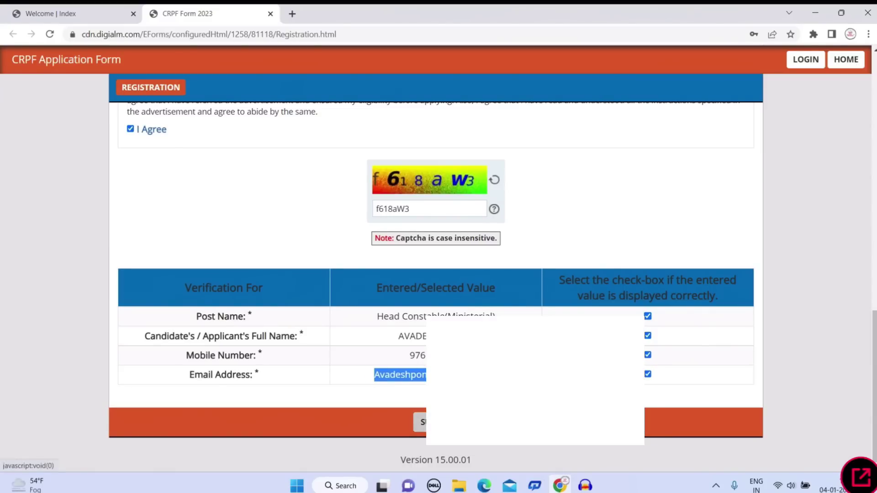
{"action": "left_click", "coordinate": [420, 422]}
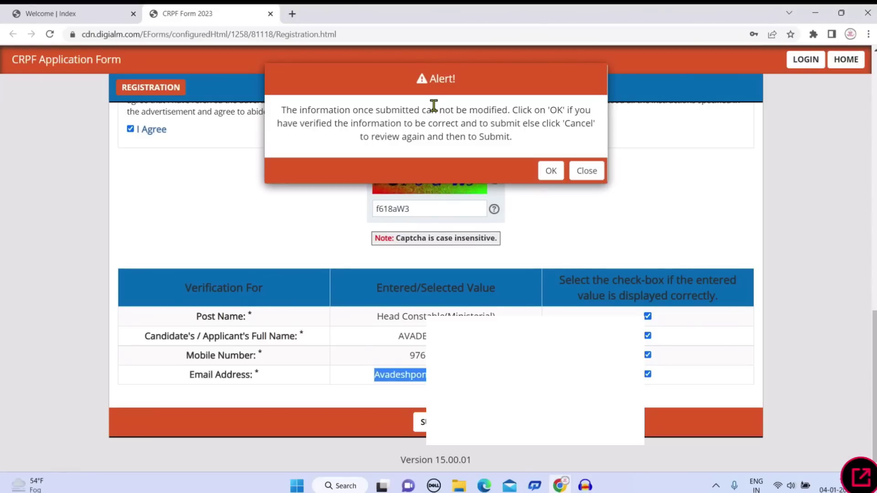
Confirm the submission alert and close the registration success note
{"action": "left_click", "coordinate": [549, 165]}
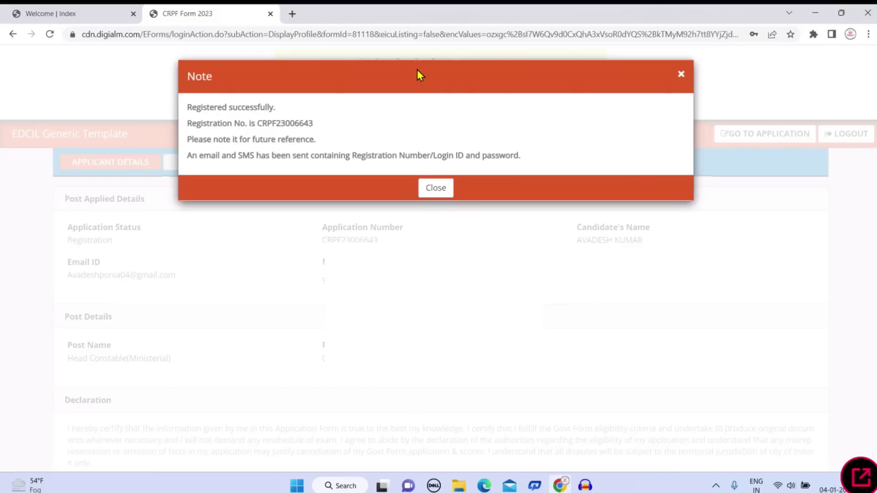
{"action": "left_click", "coordinate": [436, 186]}
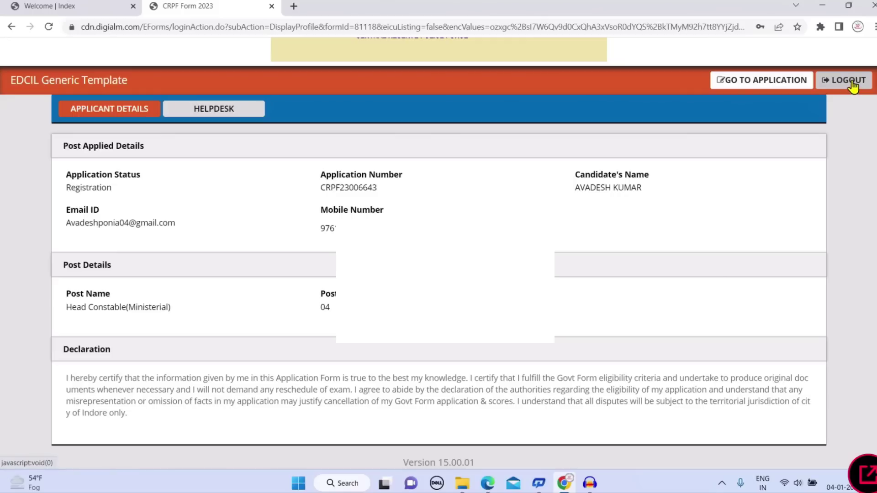
Open the application form, dismiss the instructions, and set Gender to Male
{"action": "left_click", "coordinate": [787, 85]}
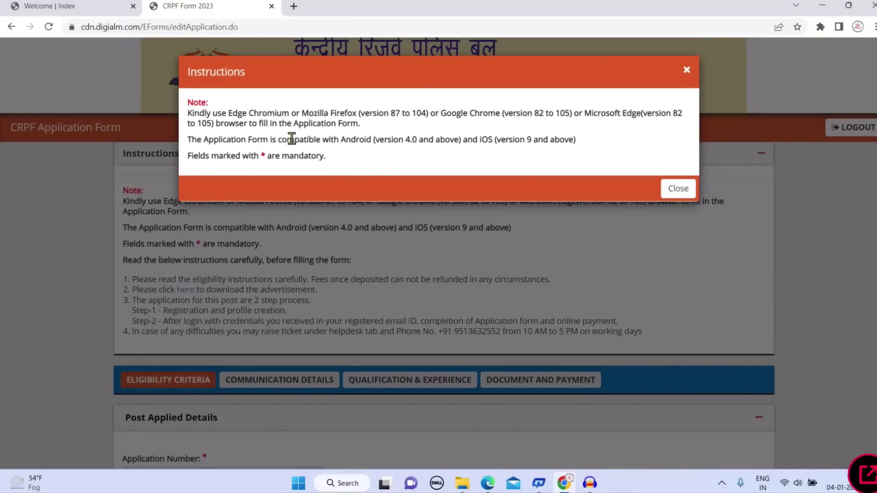
{"action": "left_click", "coordinate": [676, 188]}
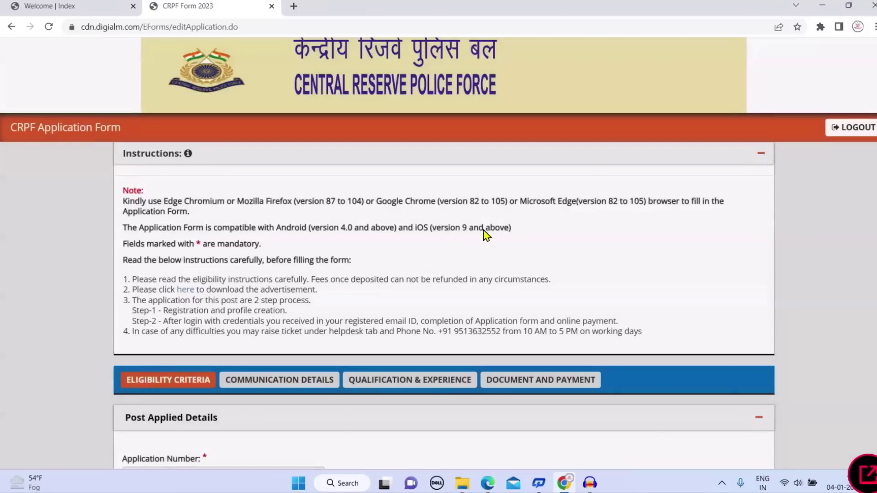
{"action": "scroll", "coordinate": [485, 233], "scroll_direction": "down", "scroll_amount": 3}
{"action": "scroll", "coordinate": [485, 235], "scroll_direction": "down", "scroll_amount": 3}
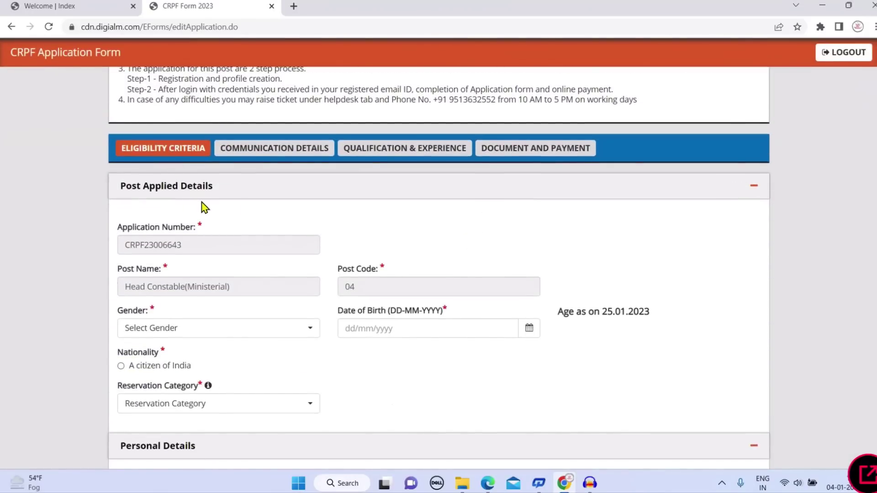
{"action": "scroll", "coordinate": [206, 215], "scroll_direction": "down", "scroll_amount": 1}
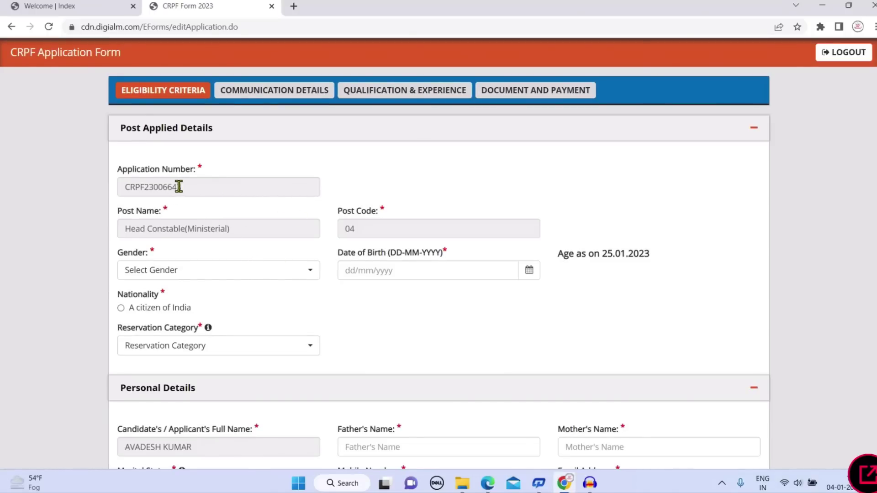
{"action": "scroll", "coordinate": [292, 230], "scroll_direction": "down", "scroll_amount": 2}
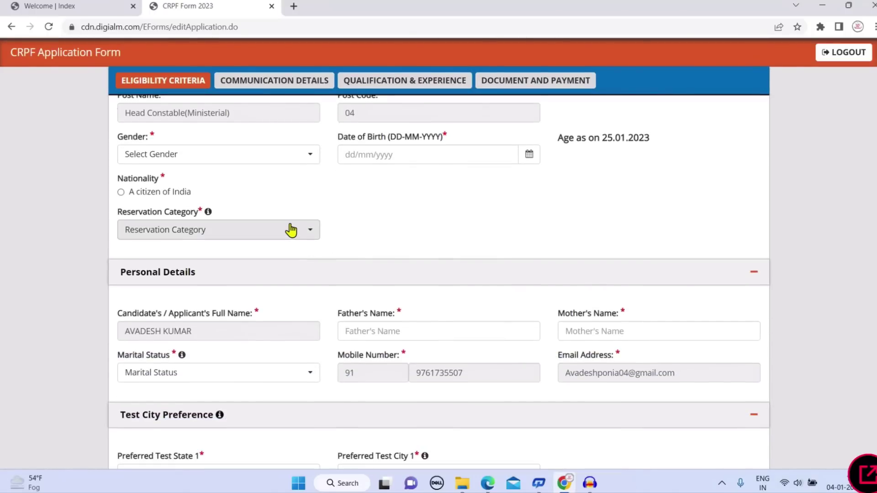
{"action": "scroll", "coordinate": [299, 217], "scroll_direction": "up", "scroll_amount": 2}
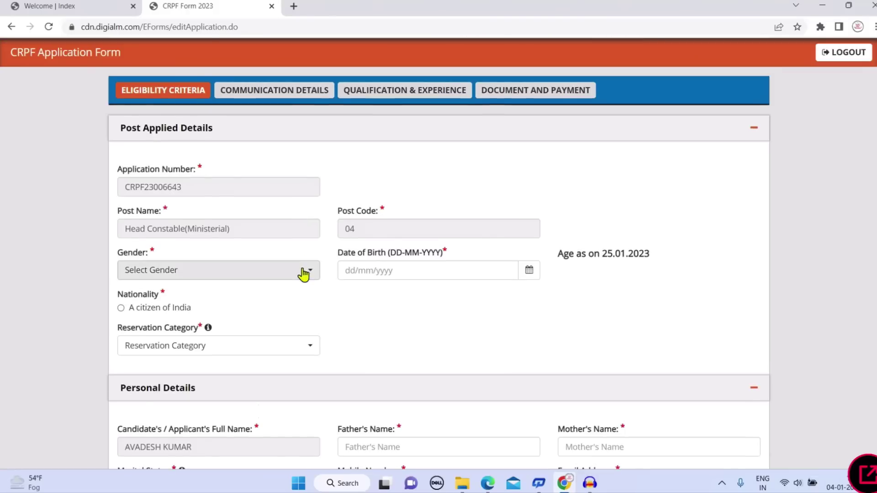
{"action": "left_click", "coordinate": [300, 279]}
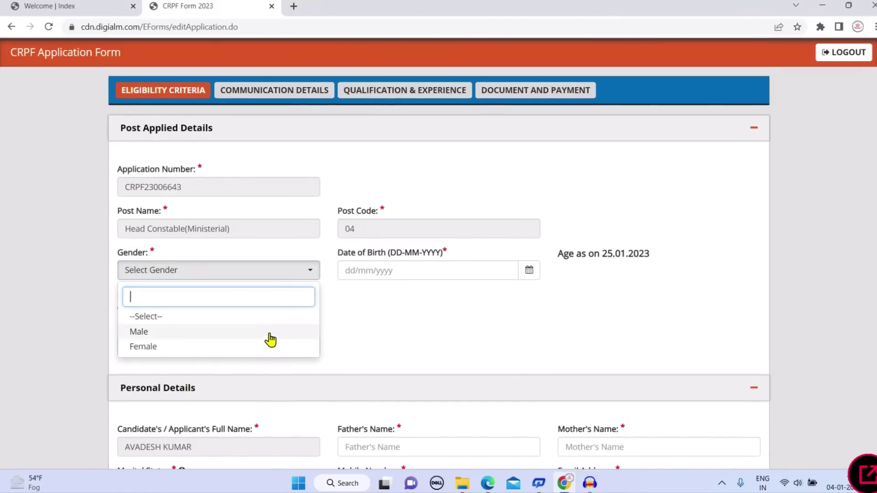
{"action": "left_click", "coordinate": [286, 330]}
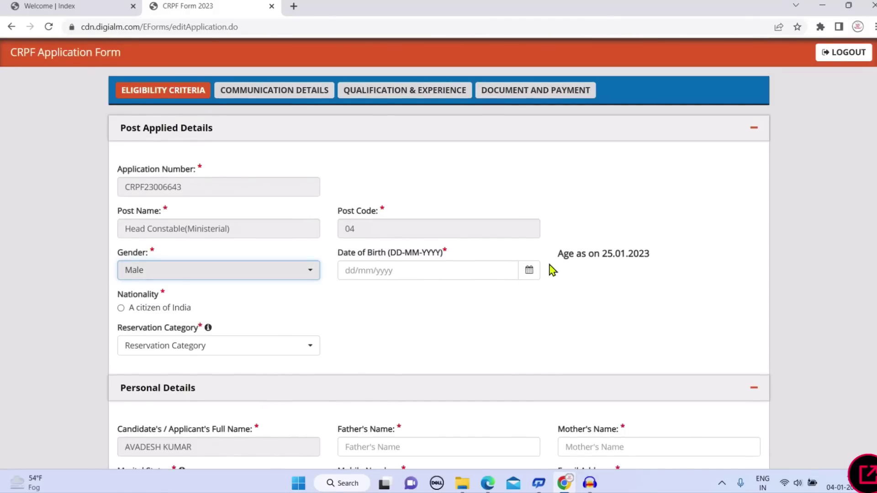
{"action": "left_click", "coordinate": [530, 271]}
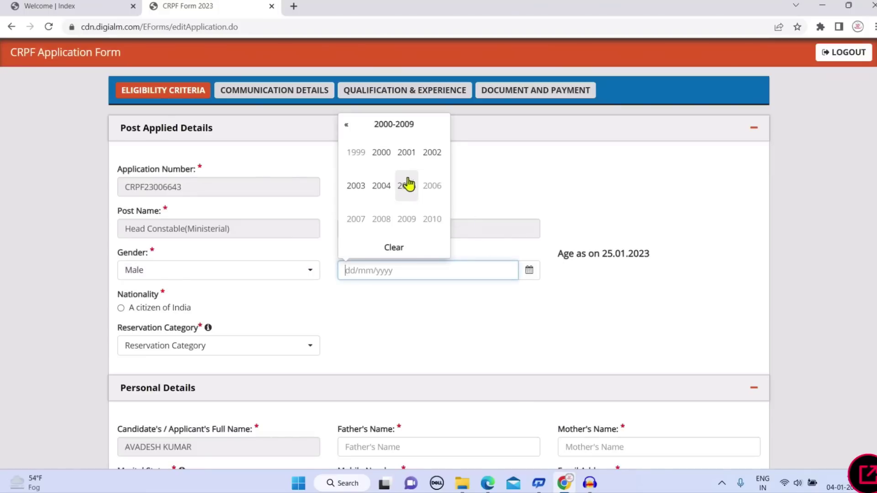
{"action": "left_click", "coordinate": [377, 156]}
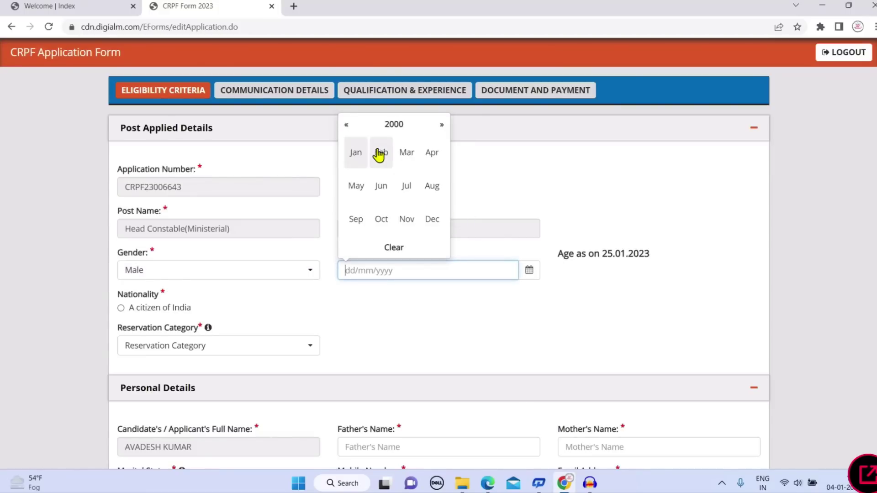
{"action": "left_click", "coordinate": [404, 196]}
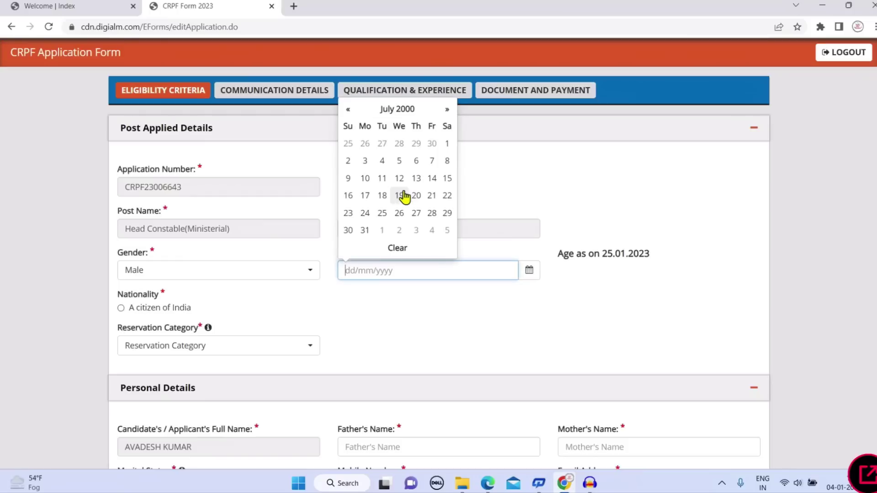
{"action": "left_click", "coordinate": [348, 196]}
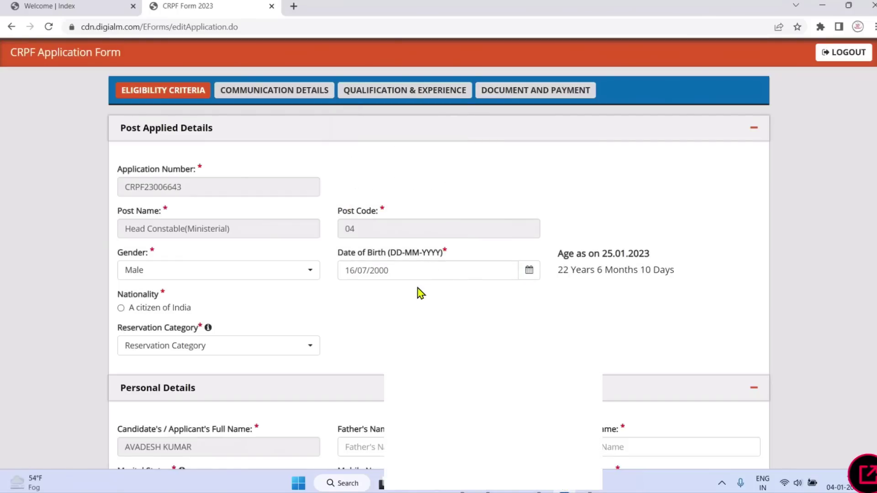
{"action": "scroll", "coordinate": [389, 289], "scroll_direction": "down", "scroll_amount": 2}
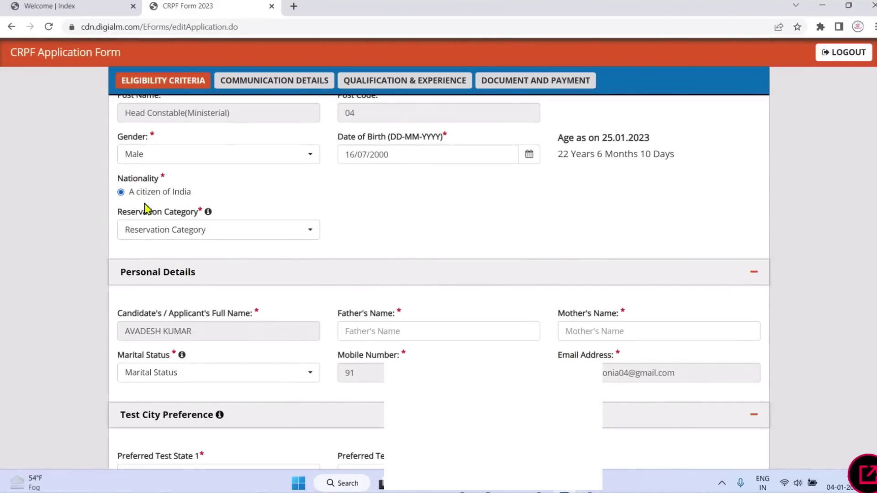
{"action": "left_click", "coordinate": [208, 236]}
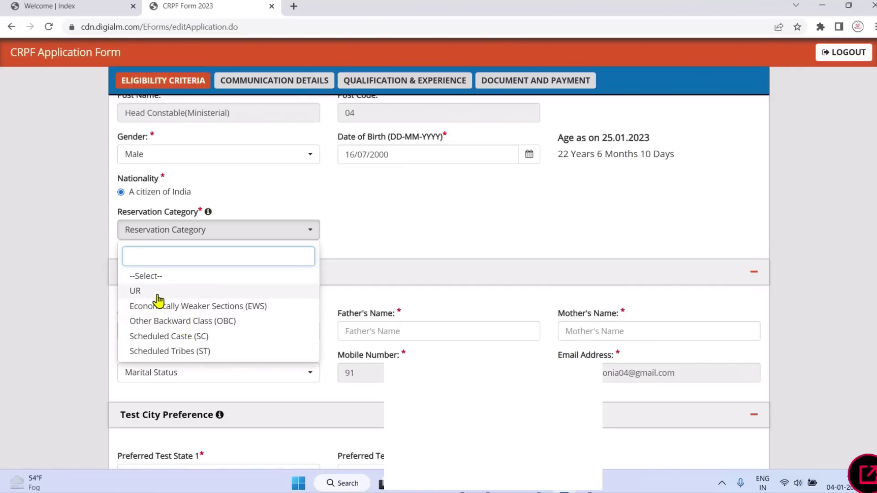
{"action": "left_click", "coordinate": [158, 295]}
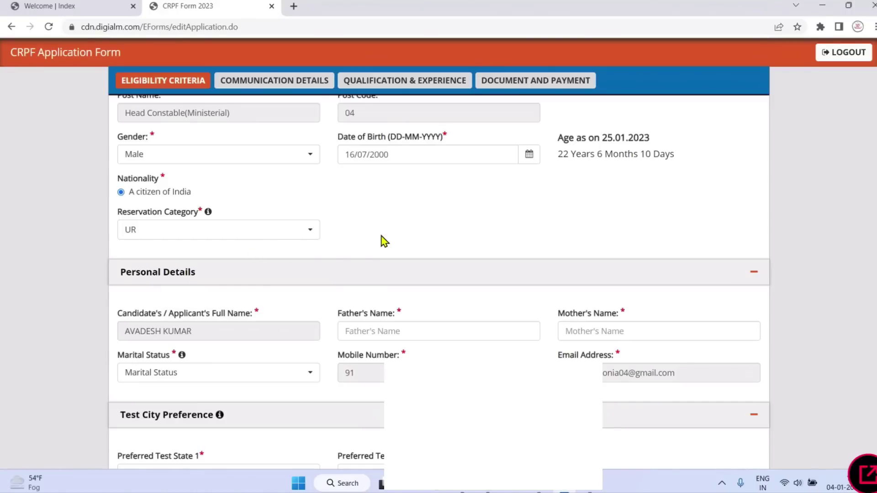
Enter the father's and mother's names and set Marital Status to Unmarried
{"action": "scroll", "coordinate": [385, 241], "scroll_direction": "down", "scroll_amount": 3}
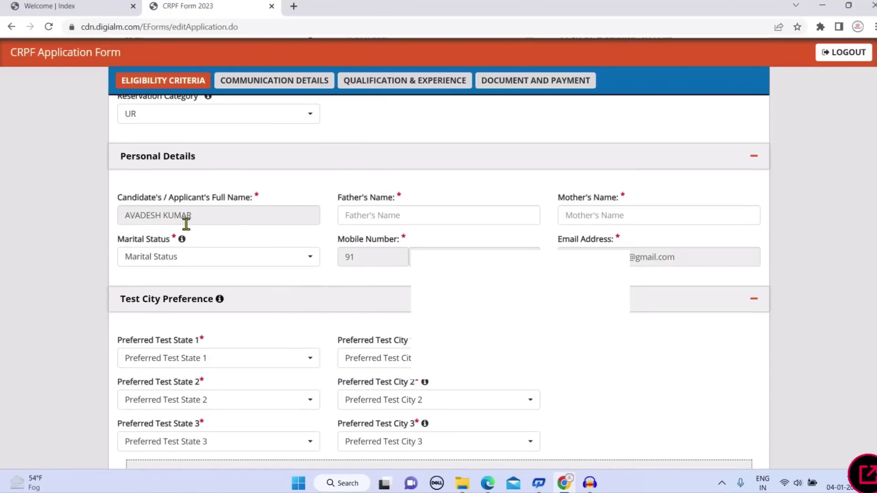
{"action": "left_click", "coordinate": [386, 210]}
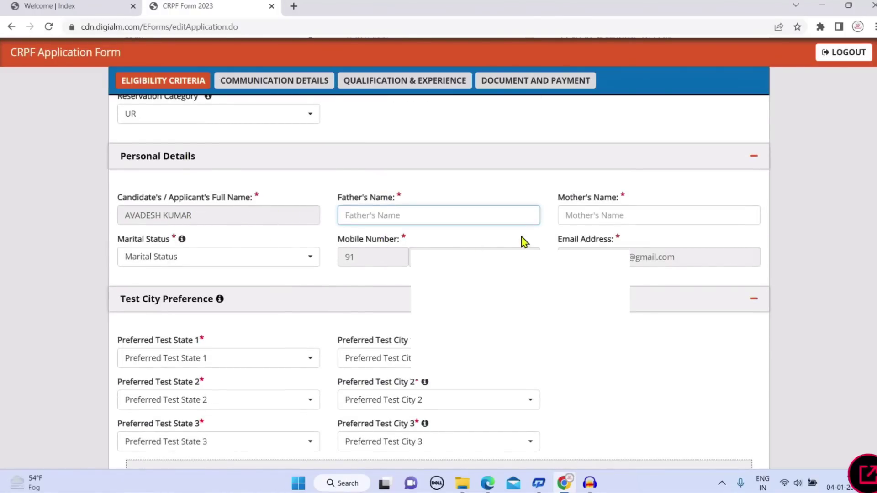
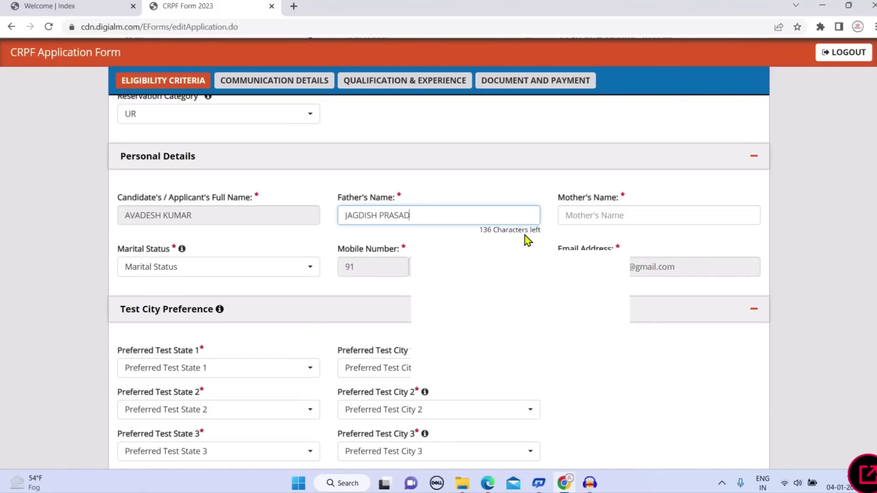
{"action": "key", "text": "Tab"}
{"action": "type", "text": "PRI"}
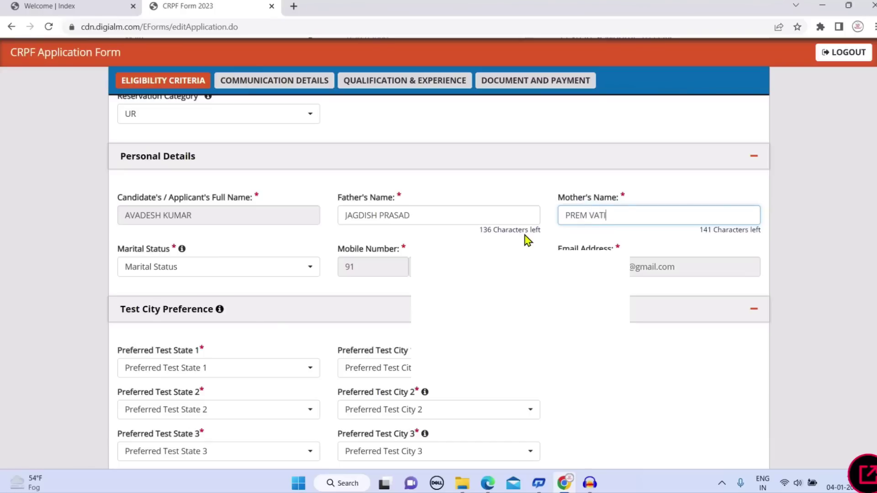
{"action": "left_click", "coordinate": [297, 272]}
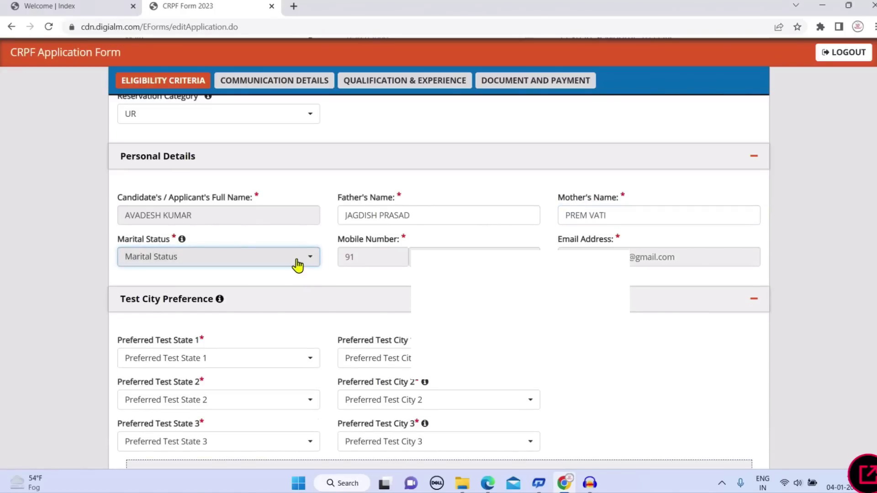
{"action": "left_click", "coordinate": [295, 265]}
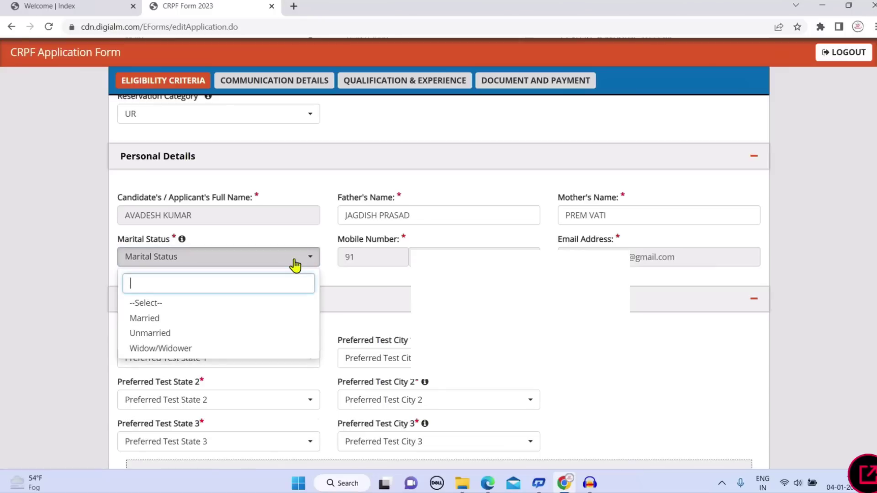
{"action": "left_click", "coordinate": [244, 333]}
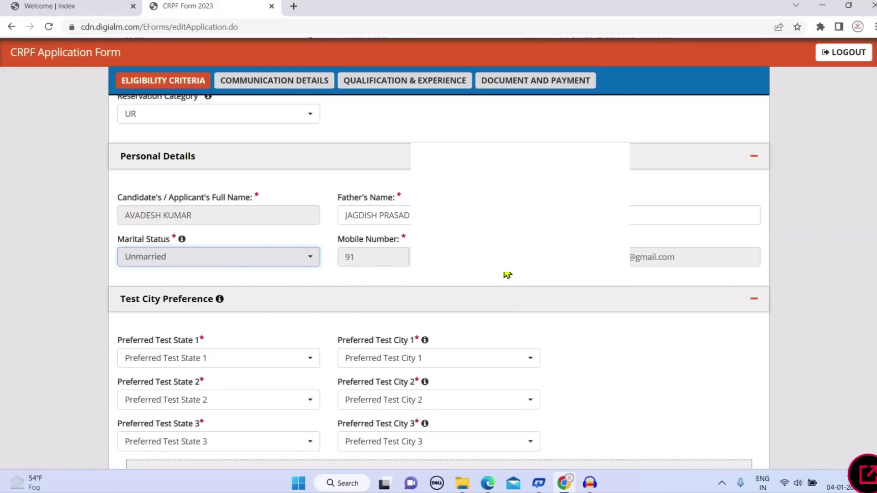
{"action": "scroll", "coordinate": [505, 274], "scroll_direction": "down", "scroll_amount": 1}
{"action": "scroll", "coordinate": [502, 272], "scroll_direction": "down", "scroll_amount": 3}
{"action": "scroll", "coordinate": [502, 273], "scroll_direction": "up", "scroll_amount": 1}
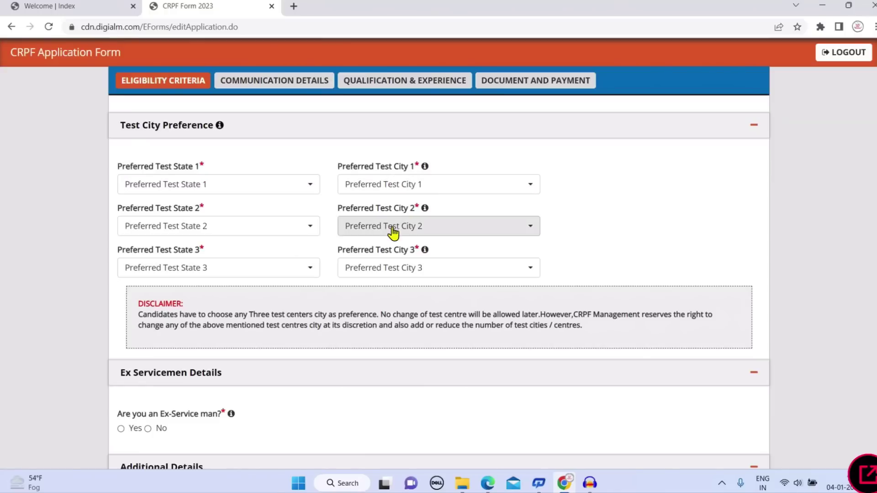
Set the first test preference to Uttar Pradesh, city Agra
{"action": "left_click", "coordinate": [290, 191]}
{"action": "scroll", "coordinate": [252, 294], "scroll_direction": "down", "scroll_amount": 6}
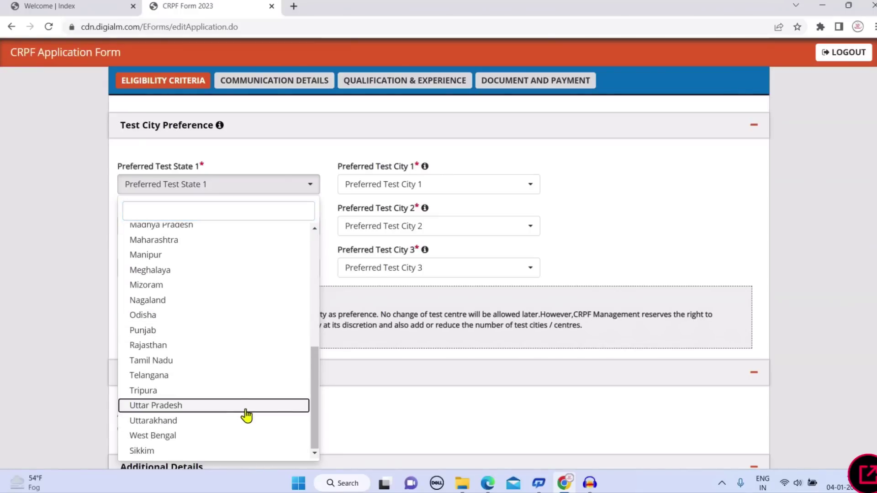
{"action": "left_click", "coordinate": [245, 410]}
{"action": "left_click", "coordinate": [401, 192]}
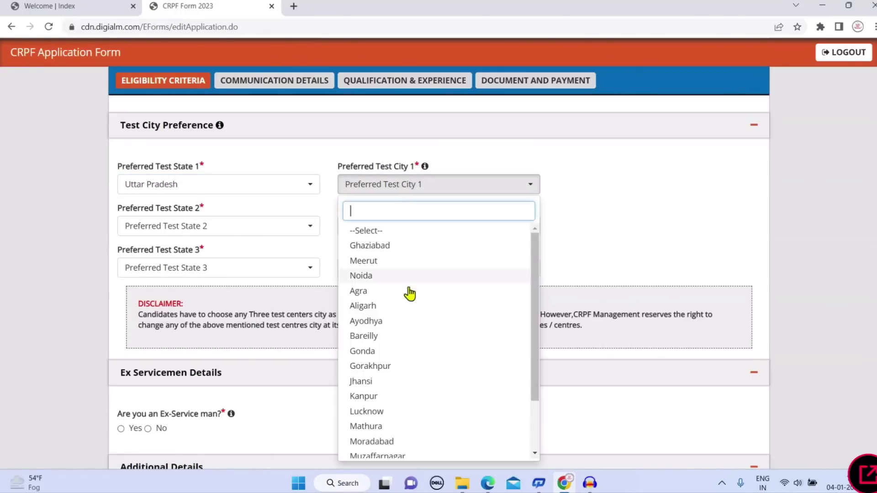
{"action": "scroll", "coordinate": [390, 333], "scroll_direction": "down", "scroll_amount": 2}
{"action": "scroll", "coordinate": [389, 344], "scroll_direction": "up", "scroll_amount": 2}
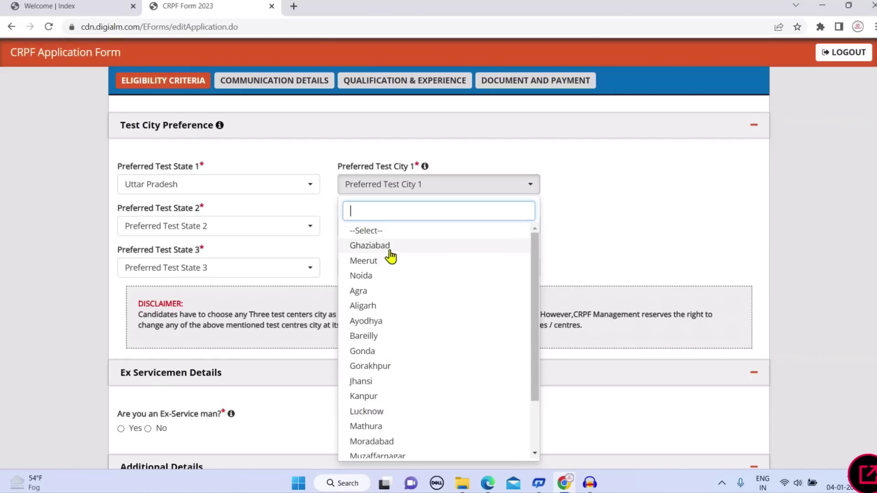
{"action": "left_click", "coordinate": [382, 291]}
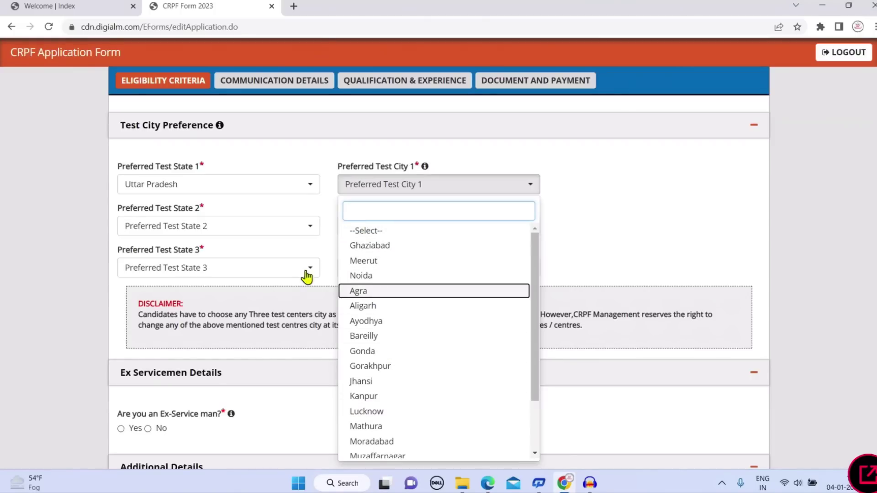
Set the second test preference to Uttar Pradesh, city Aligarh
{"action": "left_click", "coordinate": [229, 237]}
{"action": "scroll", "coordinate": [254, 354], "scroll_direction": "down", "scroll_amount": 6}
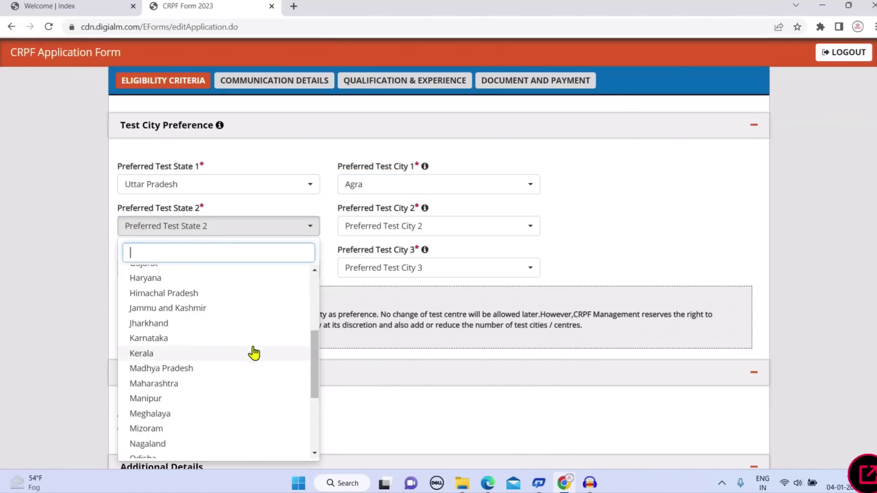
{"action": "scroll", "coordinate": [256, 353], "scroll_direction": "down", "scroll_amount": 1}
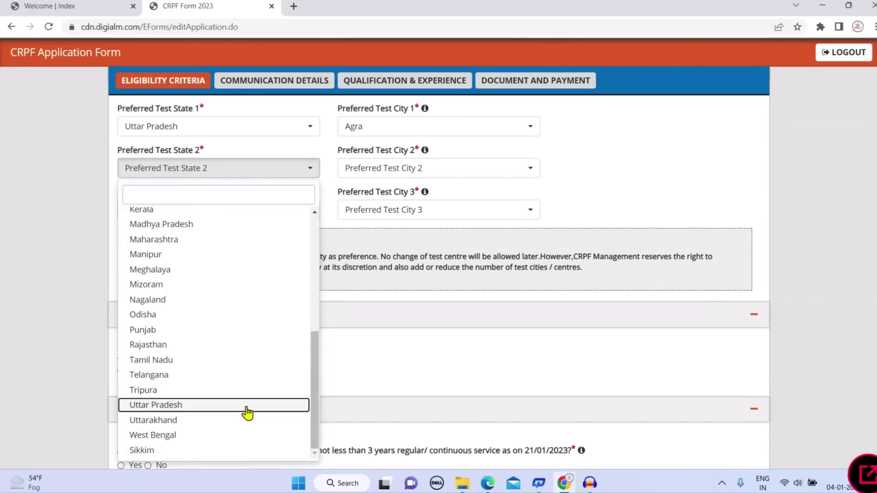
{"action": "left_click", "coordinate": [244, 412]}
{"action": "left_click", "coordinate": [401, 167]}
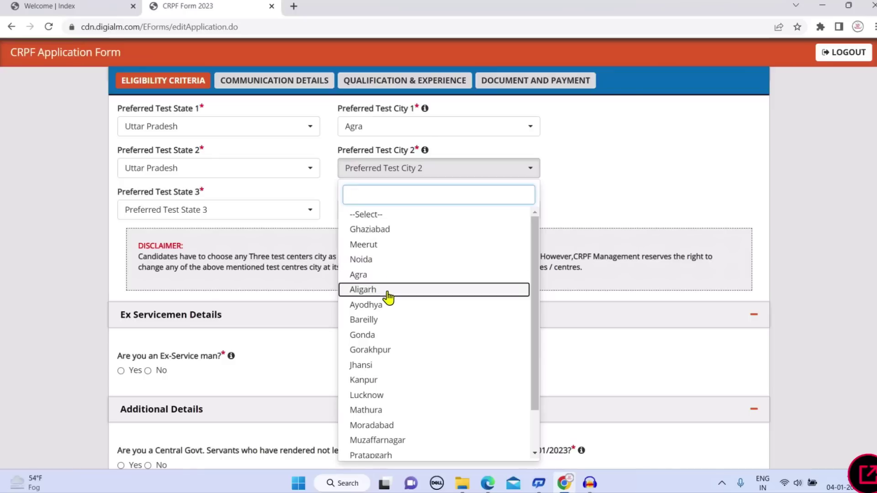
{"action": "key", "text": "Return"}
Set the third test preference to Uttar Pradesh, city Ghaziabad
{"action": "left_click", "coordinate": [251, 218]}
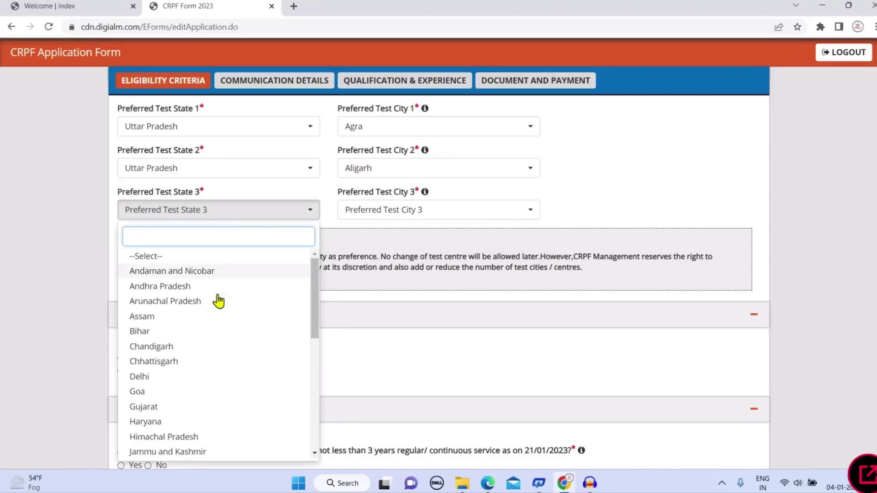
{"action": "scroll", "coordinate": [244, 372], "scroll_direction": "down", "scroll_amount": 5}
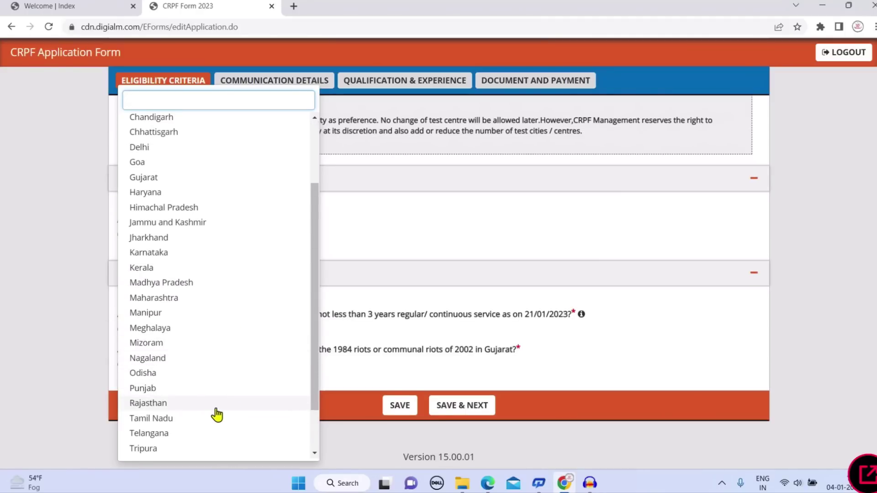
{"action": "scroll", "coordinate": [216, 413], "scroll_direction": "down", "scroll_amount": 2}
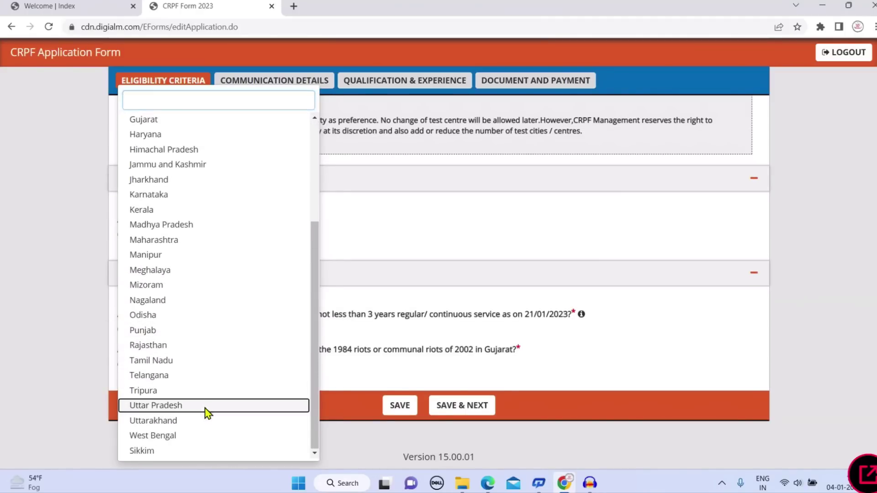
{"action": "left_click", "coordinate": [205, 406]}
{"action": "scroll", "coordinate": [414, 199], "scroll_direction": "up", "scroll_amount": 2}
{"action": "scroll", "coordinate": [413, 200], "scroll_direction": "up", "scroll_amount": 2}
{"action": "left_click", "coordinate": [419, 249]}
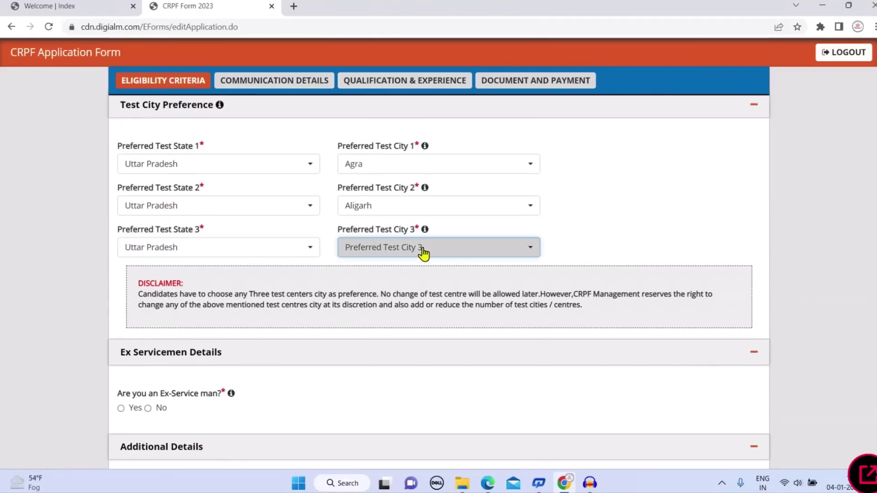
{"action": "left_click", "coordinate": [386, 309]}
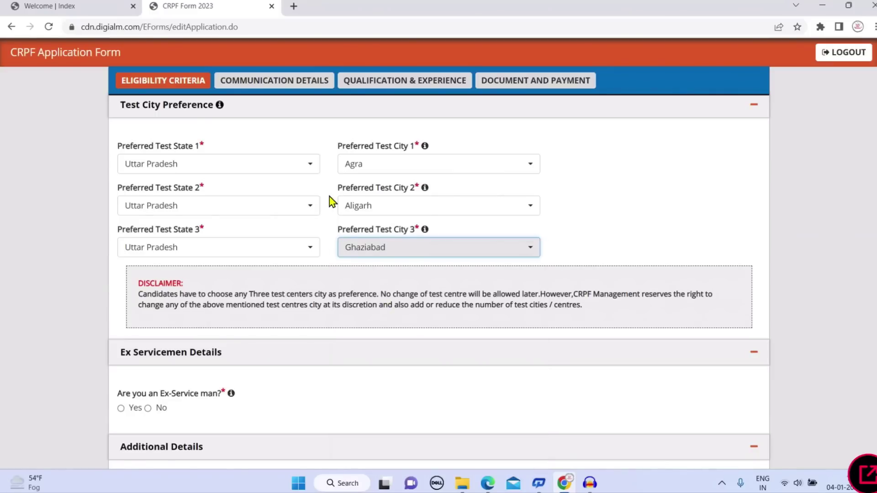
{"action": "scroll", "coordinate": [335, 197], "scroll_direction": "down", "scroll_amount": 2}
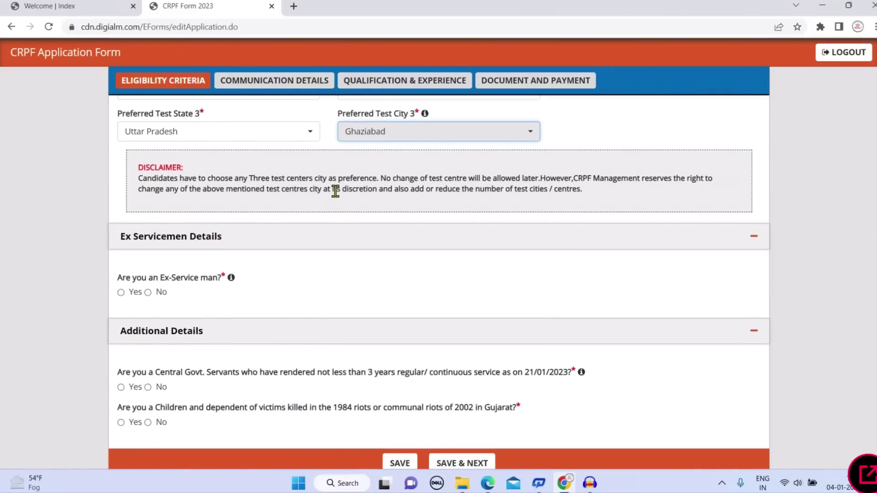
Answer No to the ex-serviceman, Central Govt. servant and riots questions, then save and continue
{"action": "scroll", "coordinate": [334, 190], "scroll_direction": "down", "scroll_amount": 1}
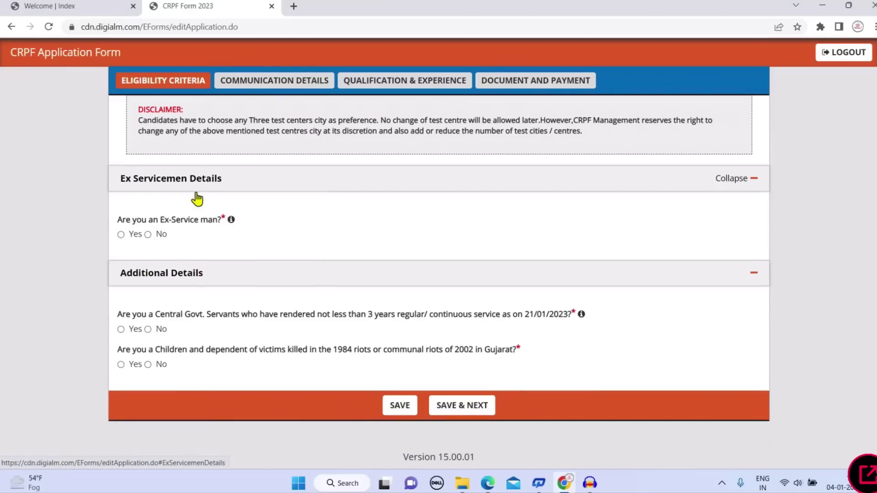
{"action": "left_click", "coordinate": [148, 234]}
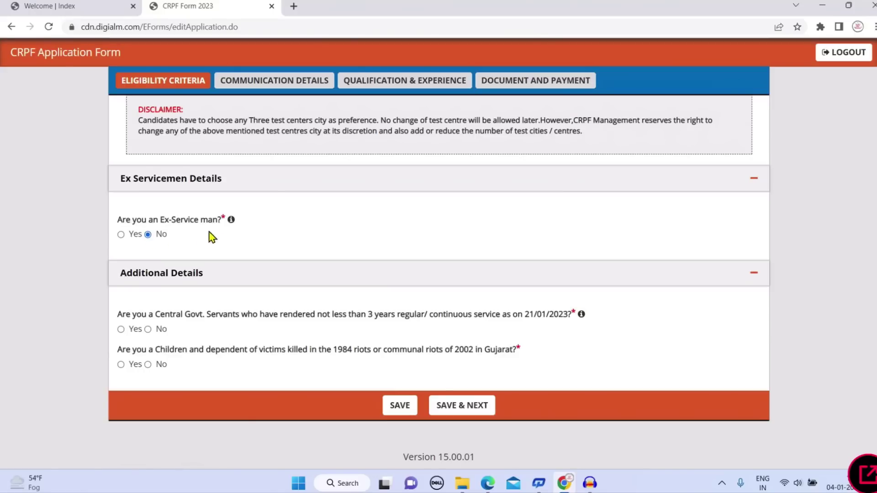
{"action": "mouse_move", "coordinate": [232, 225]}
{"action": "left_click", "coordinate": [148, 330]}
{"action": "left_click", "coordinate": [148, 365]}
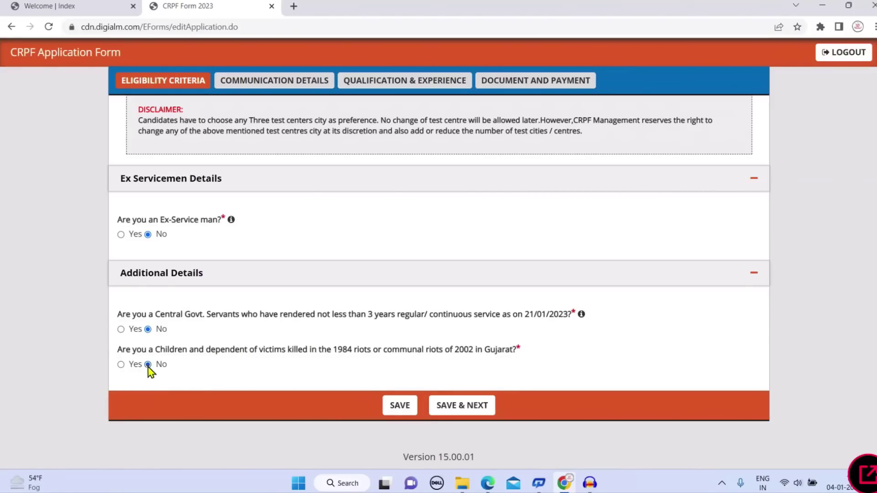
{"action": "left_click", "coordinate": [462, 413]}
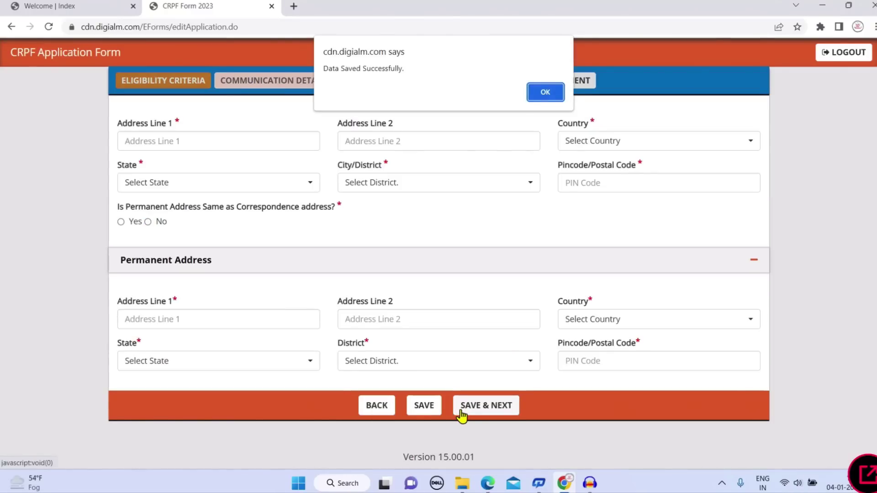
Fill correspondence address lines 1 and 2 with 'MATH' and set the country to India
{"action": "left_click", "coordinate": [556, 94]}
{"action": "scroll", "coordinate": [466, 228], "scroll_direction": "up", "scroll_amount": 1}
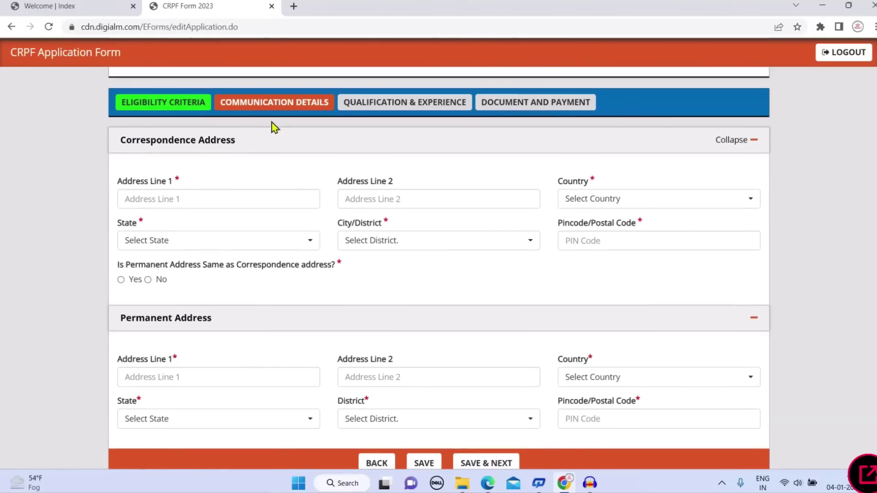
{"action": "left_click", "coordinate": [251, 201]}
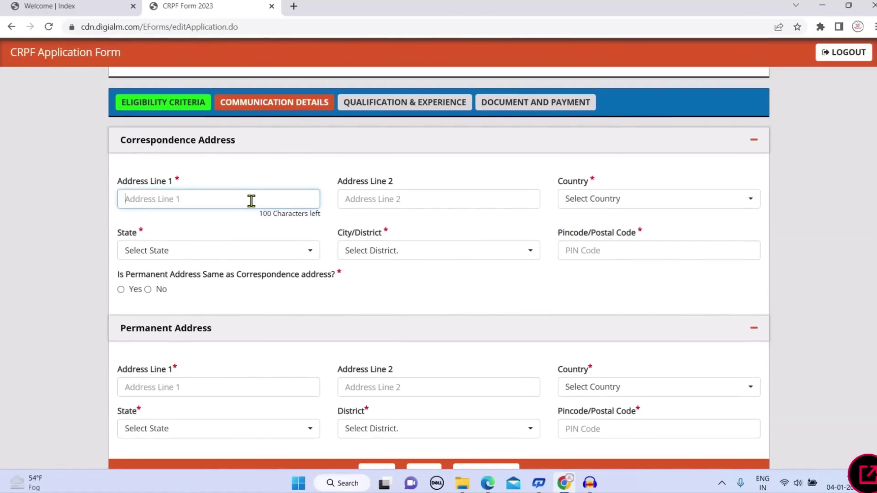
{"action": "type", "text": "MATHURA"}
{"action": "key", "text": "Tab"}
{"action": "type", "text": "MATH"}
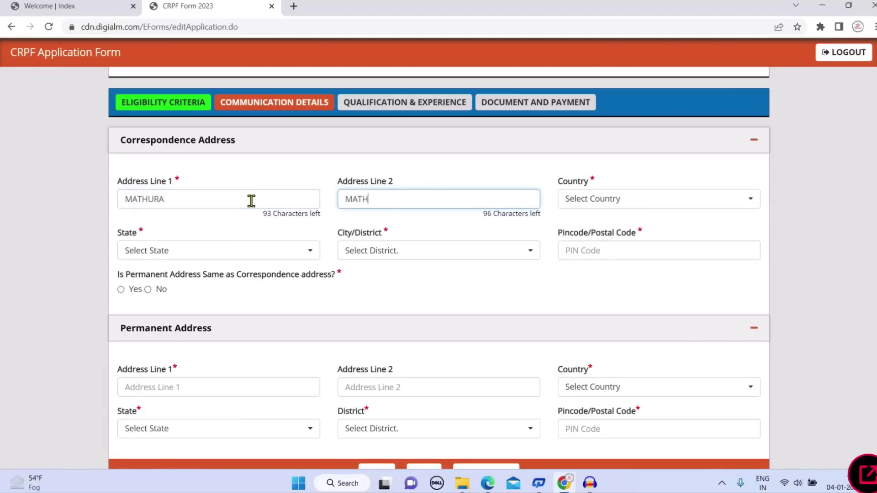
{"action": "key", "text": "Tab"}
{"action": "key", "text": "Return"}
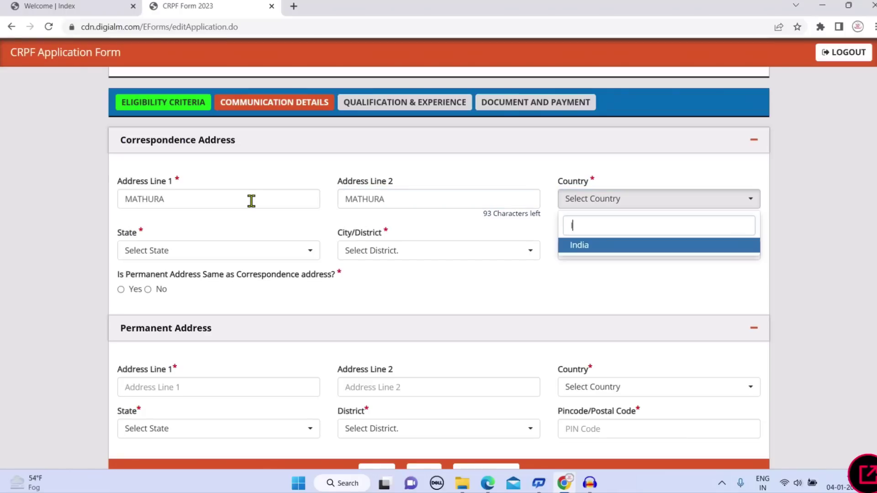
{"action": "type", "text": "INI"}
{"action": "key", "text": "BackSpace"}
{"action": "key", "text": "BackSpace"}
{"action": "key", "text": "BackSpace"}
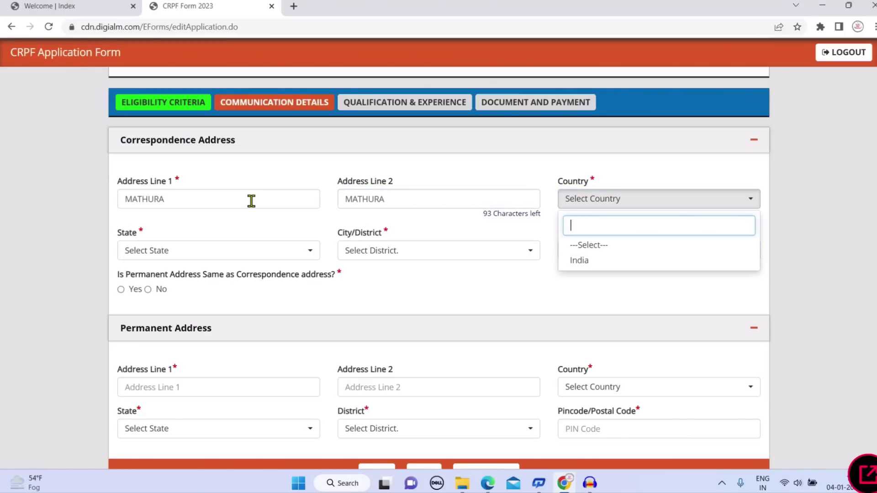
{"action": "type", "text": "IN"}
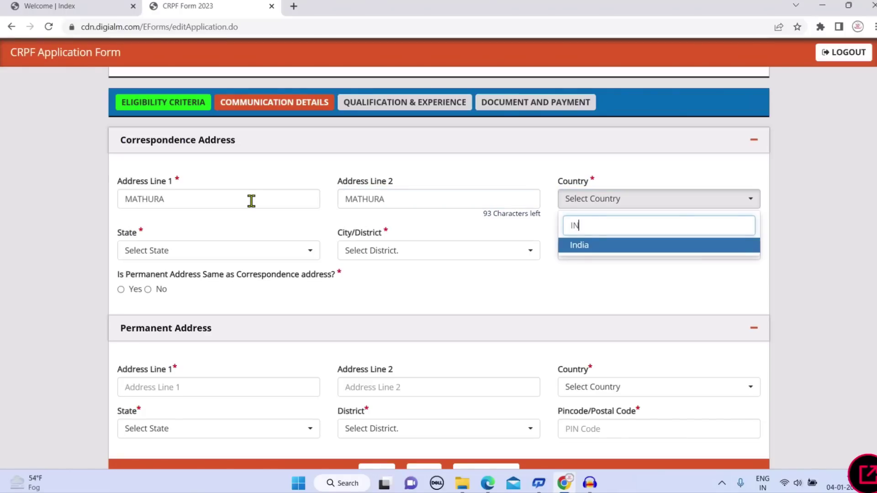
{"action": "key", "text": "Return"}
Set the correspondence state to Uttar Pradesh, district to Mathura, and enter the PIN code
{"action": "left_click", "coordinate": [272, 255]}
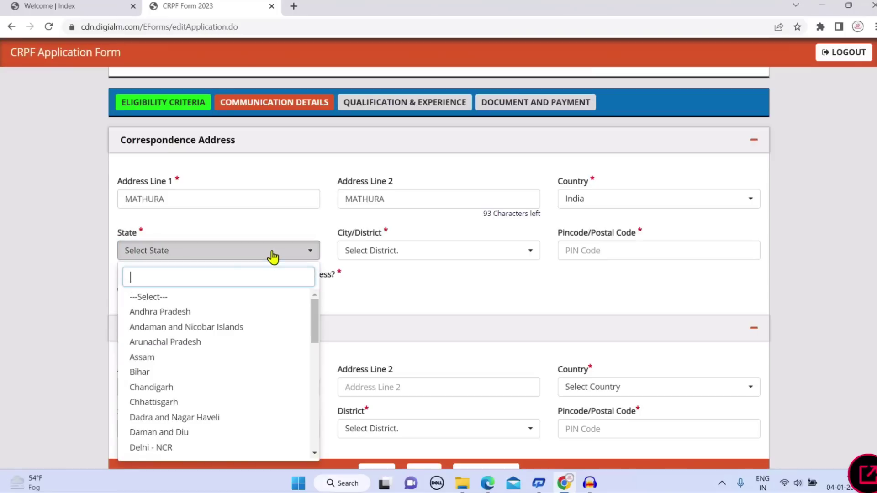
{"action": "type", "text": "UTT"}
{"action": "key", "text": "Return"}
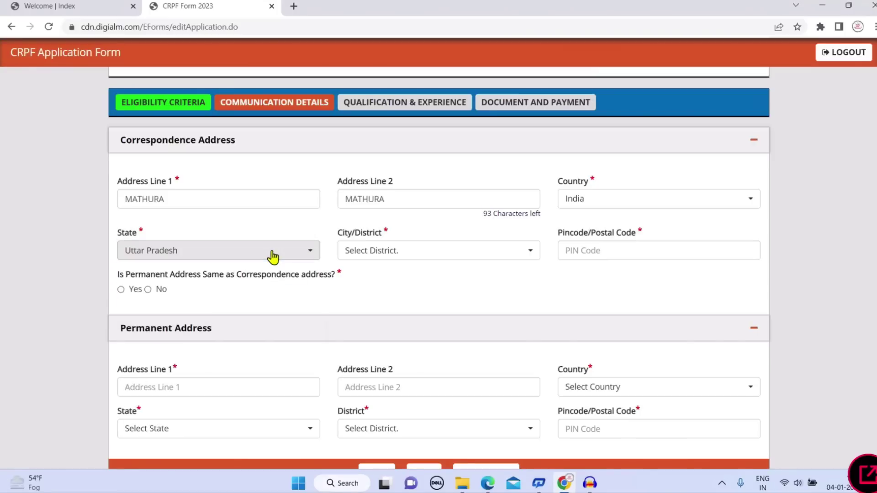
{"action": "left_click", "coordinate": [425, 251]}
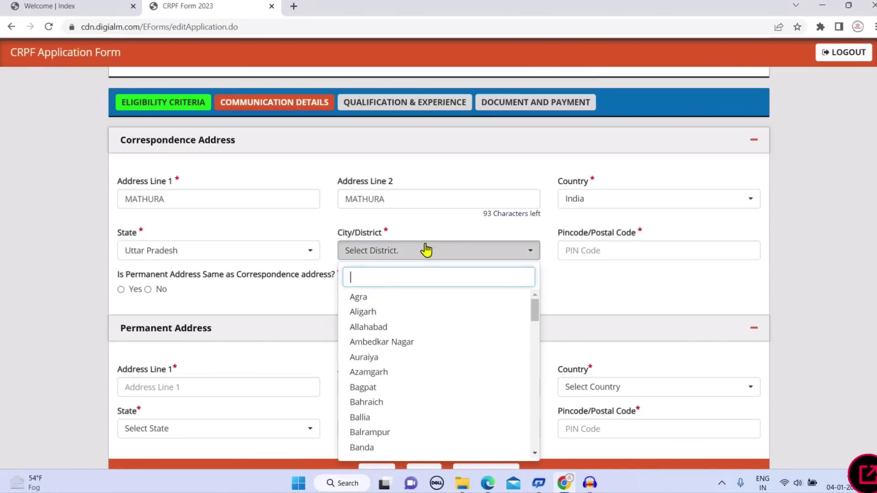
{"action": "type", "text": "MATH"}
{"action": "key", "text": "Return"}
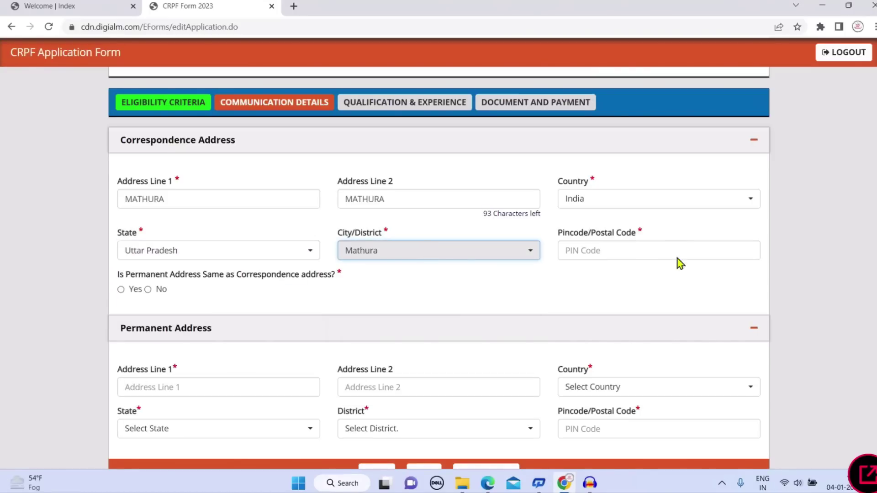
{"action": "left_click", "coordinate": [681, 242]}
{"action": "type", "text": "281001"}
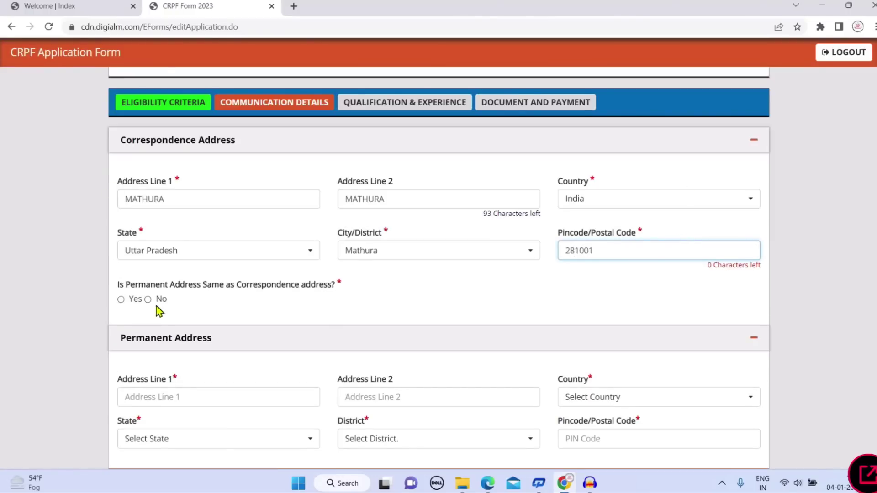
{"action": "scroll", "coordinate": [137, 304], "scroll_direction": "down", "scroll_amount": 1}
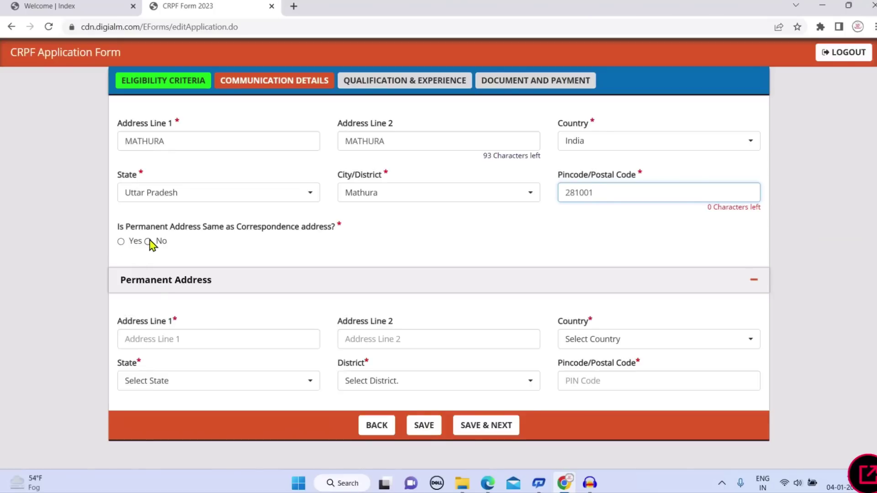
Answer Yes to 'Is Permanent Address Same as Correspondence address?' to copy the Mathura address
{"action": "left_click", "coordinate": [121, 243]}
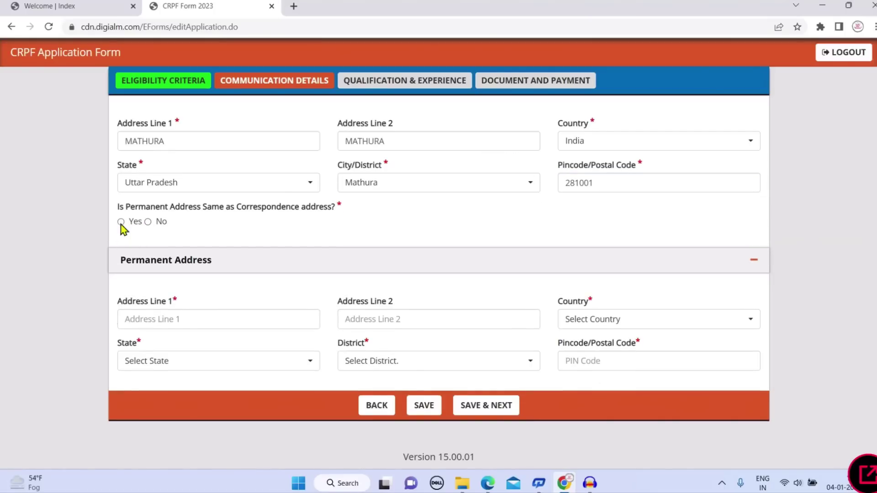
{"action": "left_click", "coordinate": [121, 222]}
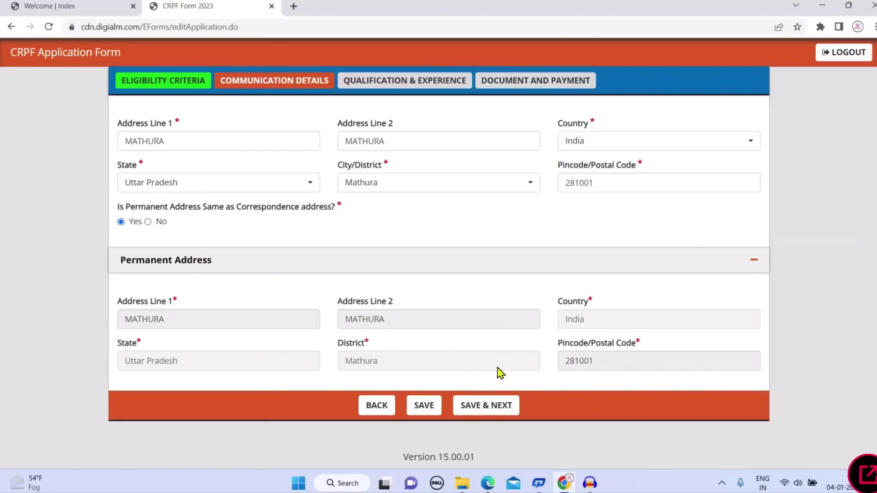
{"action": "left_click", "coordinate": [147, 222]}
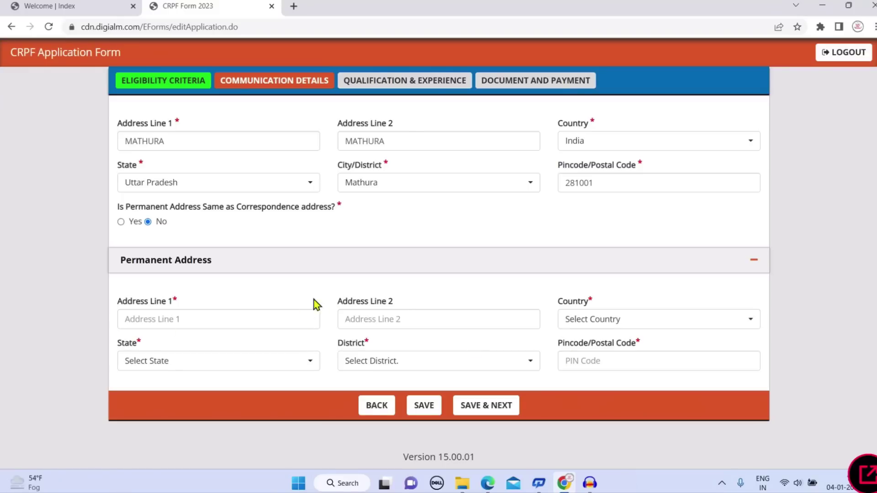
{"action": "left_click", "coordinate": [121, 222]}
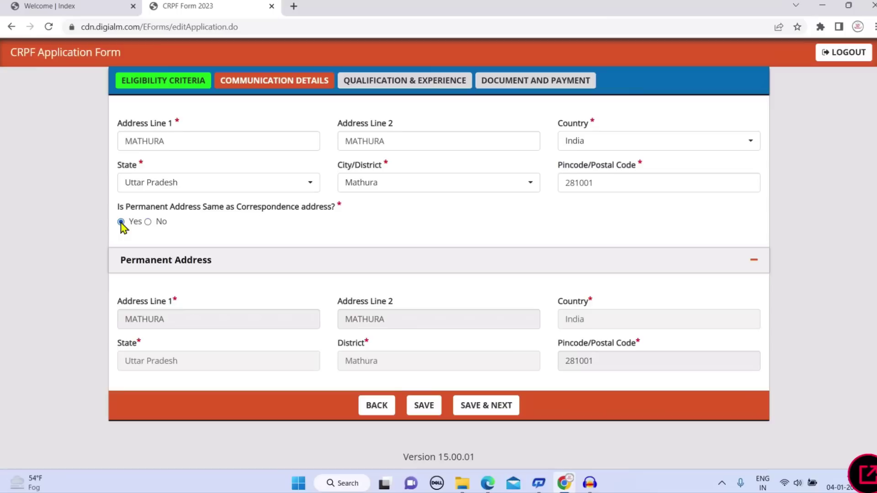
Save the communication details and enter UP BOARD as the 10th board name
{"action": "left_click", "coordinate": [488, 406]}
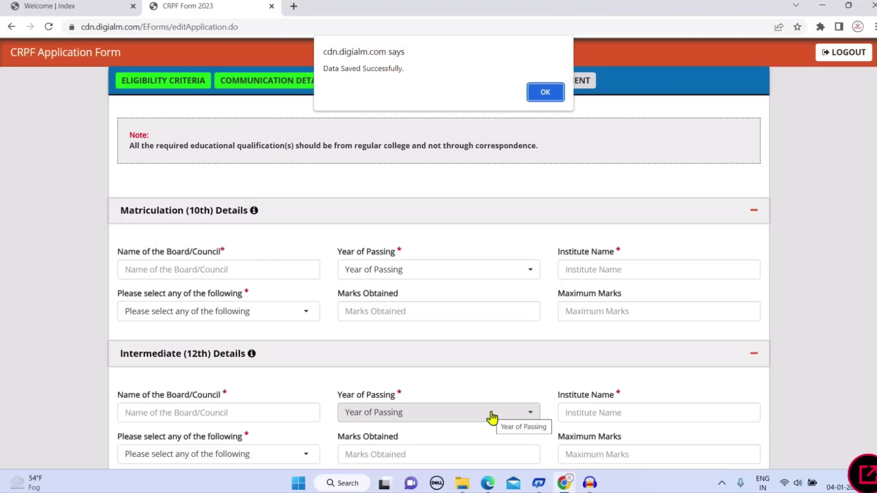
{"action": "left_click", "coordinate": [544, 91]}
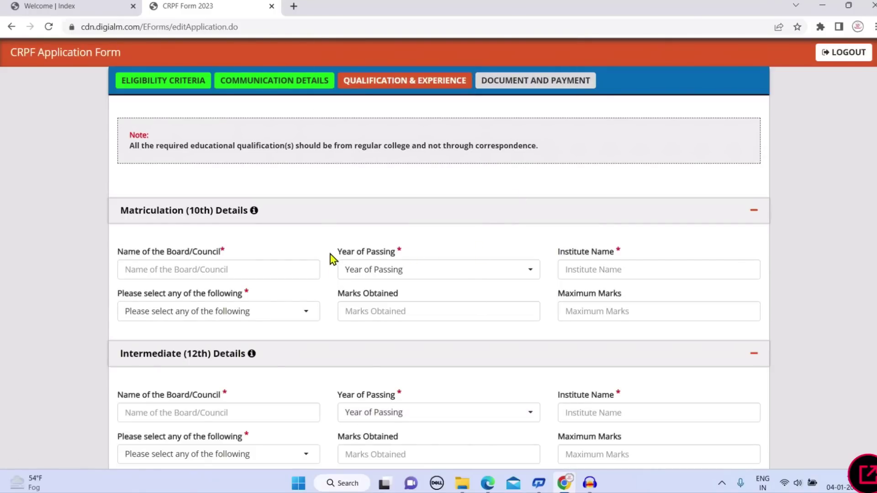
{"action": "left_click", "coordinate": [238, 273]}
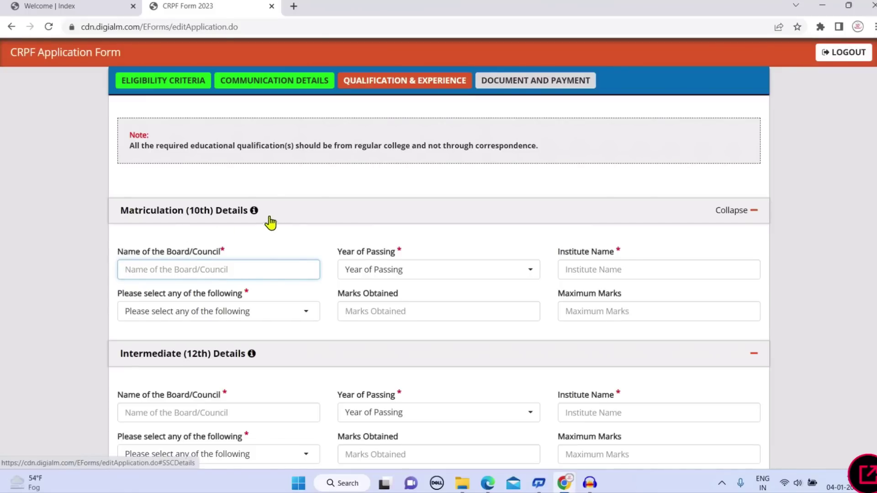
{"action": "left_click_drag", "start_coordinate": [265, 221], "coordinate": [138, 228]}
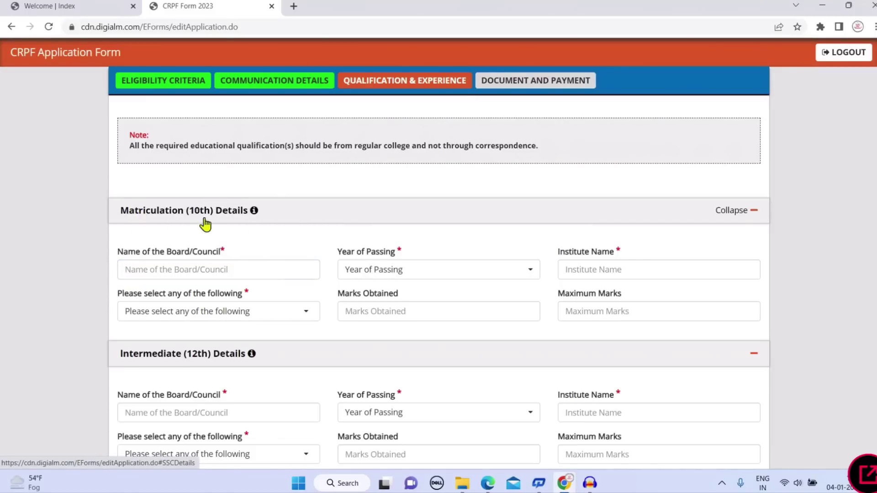
{"action": "left_click", "coordinate": [203, 270]}
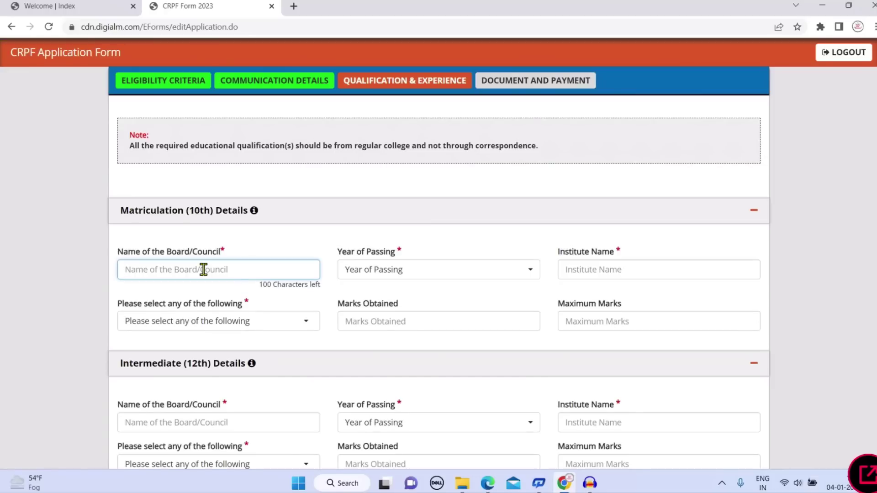
{"action": "type", "text": "up"}
{"action": "key", "text": "BackSpace"}
{"action": "type", "text": "UP BOARD"}
Set the 10th passing year to 2018 and begin typing the institute name BSA COLLEGE
{"action": "key", "text": "Tab"}
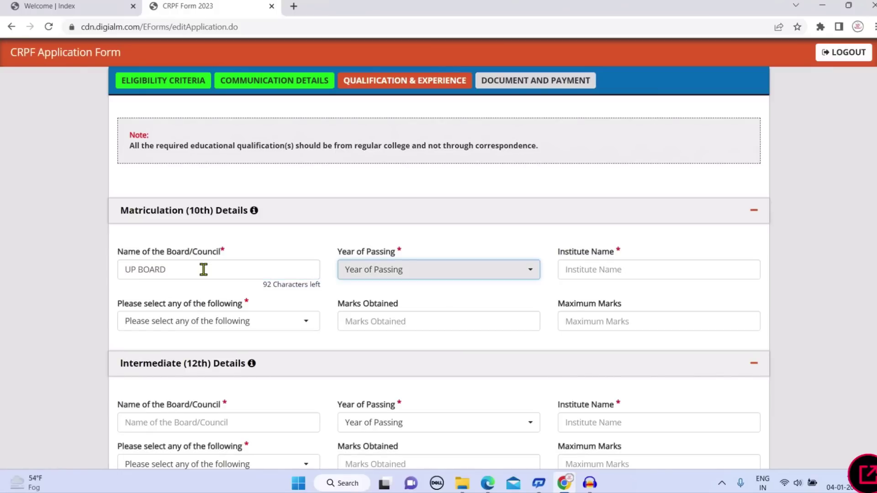
{"action": "left_click", "coordinate": [387, 270]}
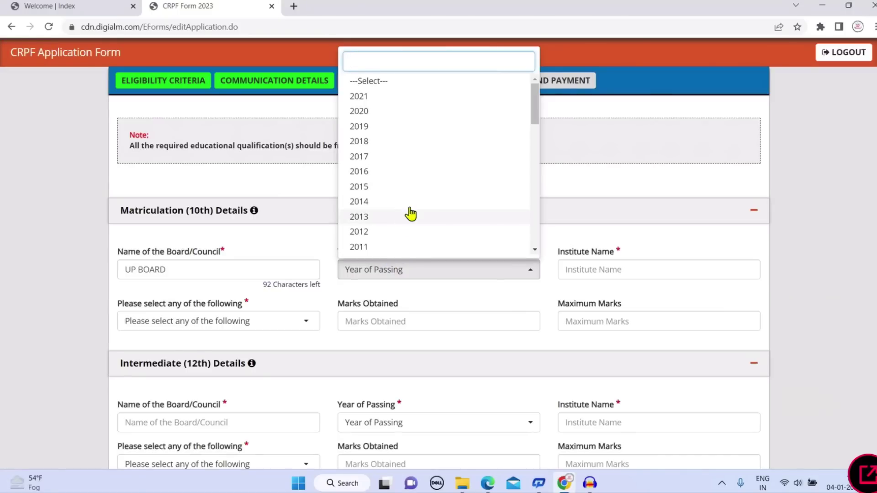
{"action": "scroll", "coordinate": [422, 178], "scroll_direction": "up", "scroll_amount": 4}
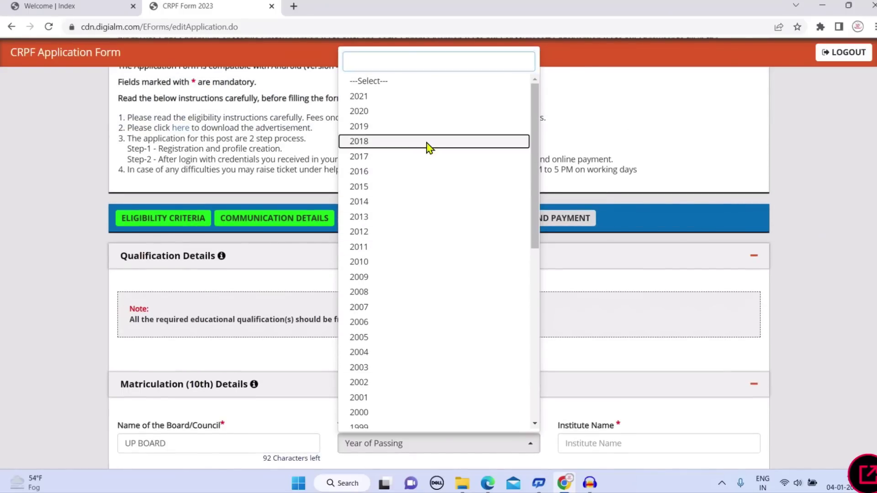
{"action": "left_click", "coordinate": [427, 143]}
{"action": "scroll", "coordinate": [496, 252], "scroll_direction": "down", "scroll_amount": 1}
{"action": "left_click", "coordinate": [648, 385]}
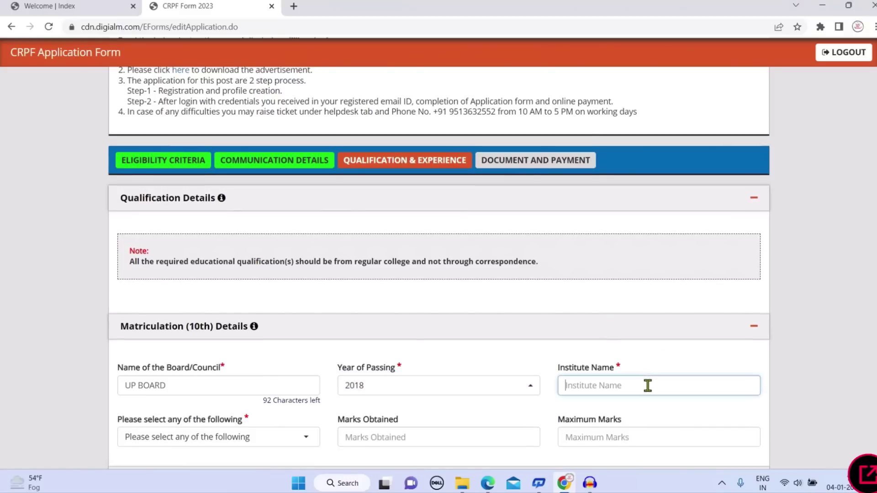
{"action": "scroll", "coordinate": [649, 381], "scroll_direction": "up", "scroll_amount": 1}
{"action": "scroll", "coordinate": [649, 379], "scroll_direction": "down", "scroll_amount": 1}
{"action": "scroll", "coordinate": [648, 352], "scroll_direction": "up", "scroll_amount": 1}
{"action": "scroll", "coordinate": [699, 307], "scroll_direction": "down", "scroll_amount": 2}
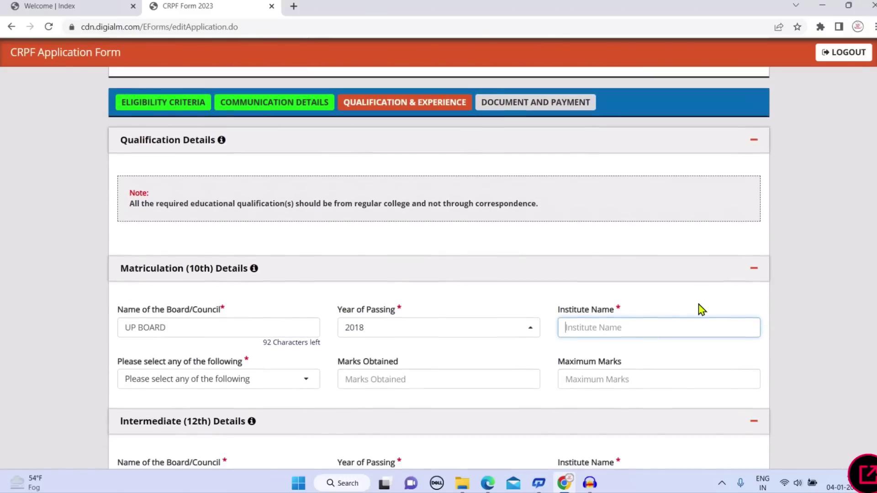
{"action": "scroll", "coordinate": [627, 301], "scroll_direction": "down", "scroll_amount": 1}
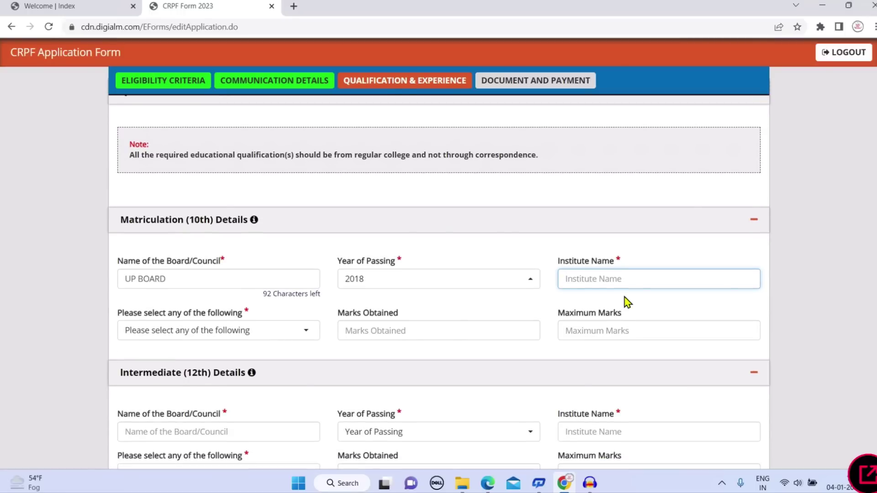
{"action": "type", "text": "BSA COLLEGE"}
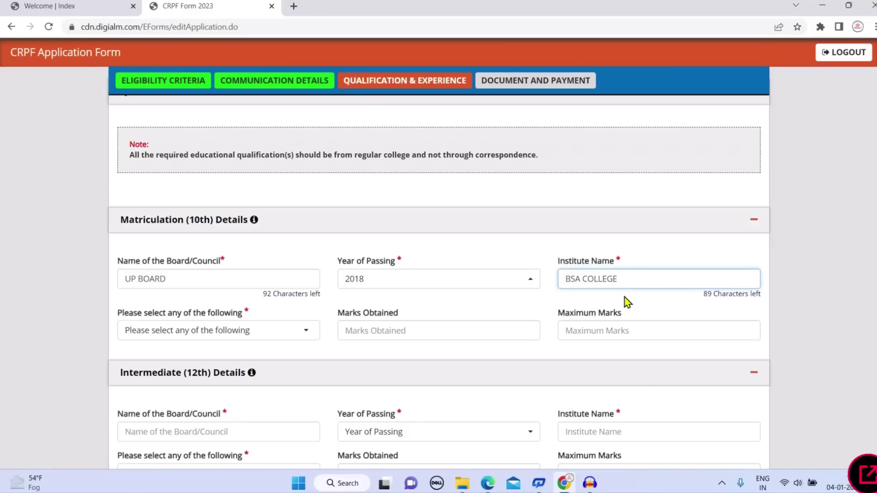
Choose Percentage for 10th marks and enter 520 out of 600, giving 86.67%
{"action": "left_click", "coordinate": [167, 330]}
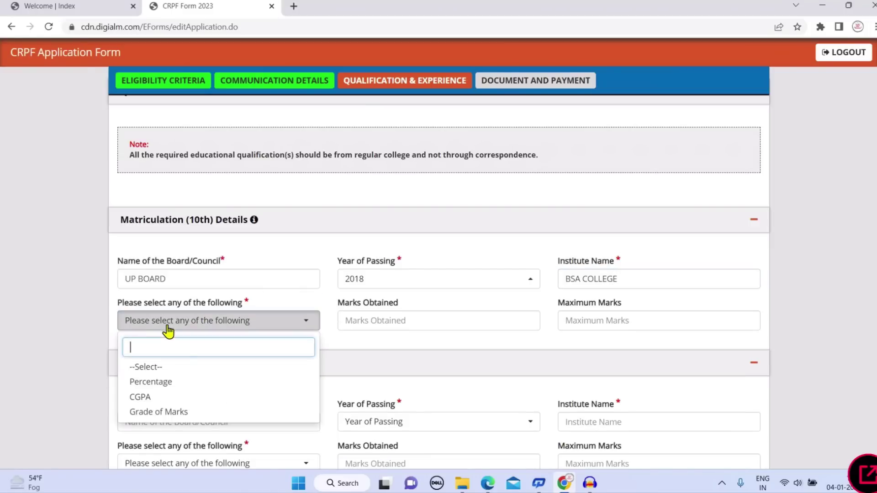
{"action": "left_click", "coordinate": [191, 385]}
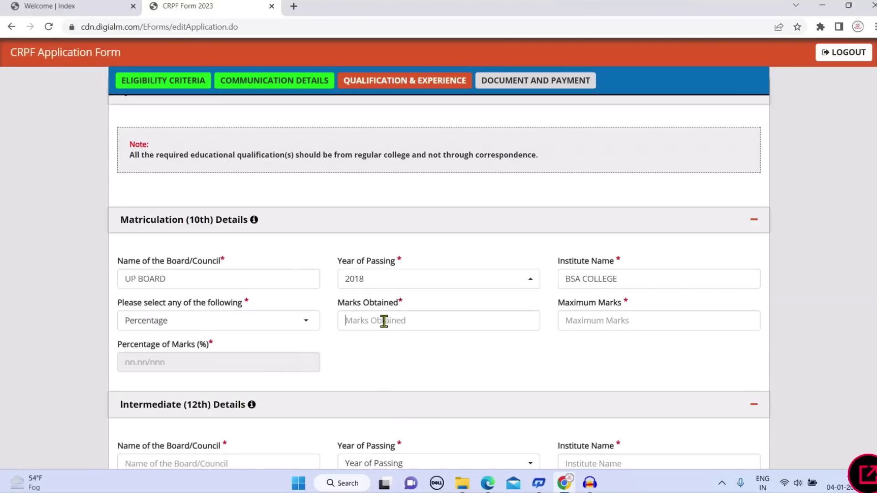
{"action": "left_click", "coordinate": [384, 321]}
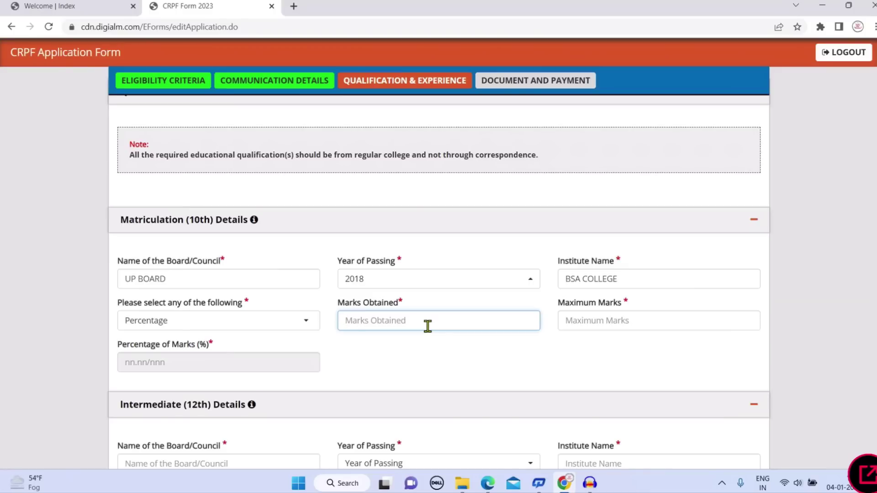
{"action": "type", "text": "520"}
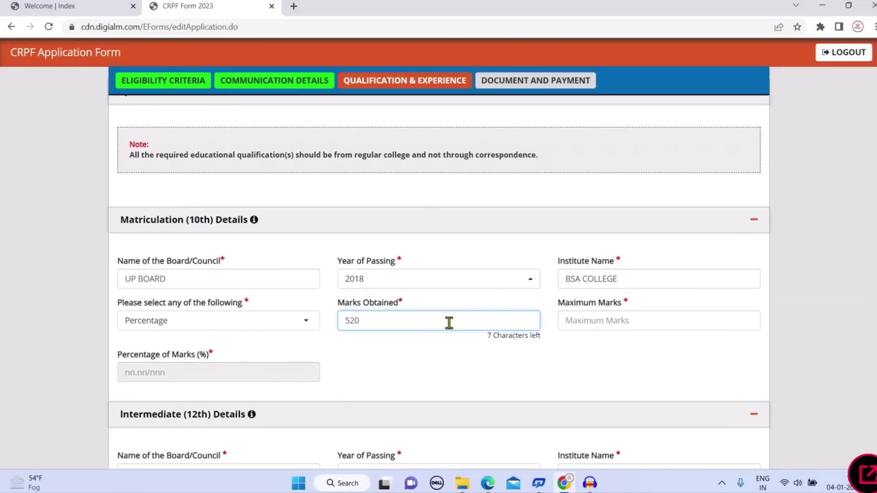
{"action": "left_click", "coordinate": [597, 320]}
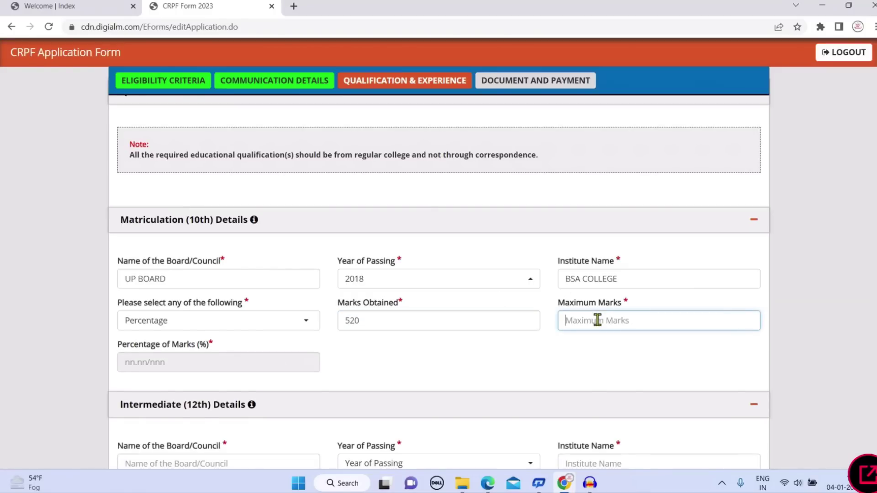
{"action": "type", "text": "600"}
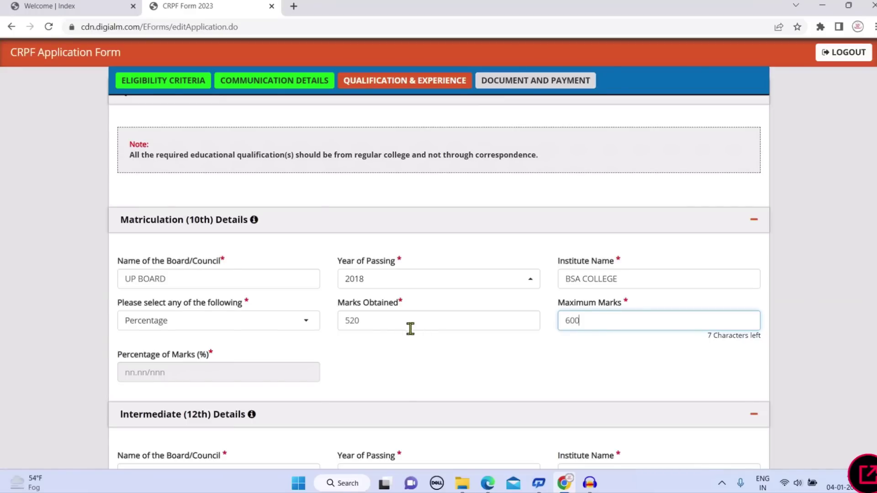
{"action": "left_click", "coordinate": [368, 343]}
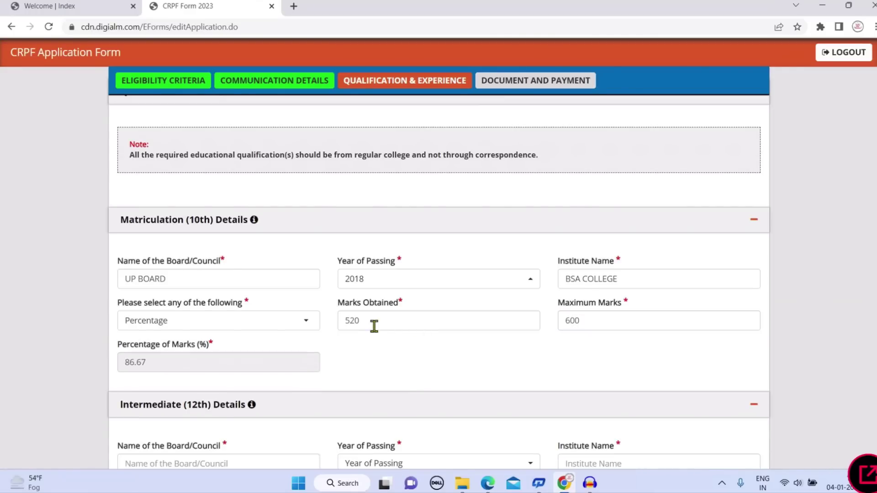
{"action": "scroll", "coordinate": [368, 325], "scroll_direction": "down", "scroll_amount": 3}
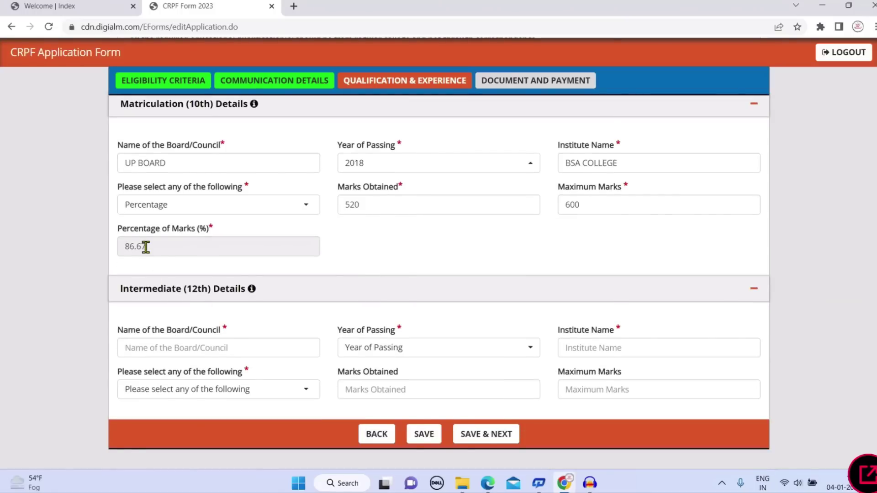
{"action": "left_click_drag", "start_coordinate": [144, 247], "coordinate": [125, 247]}
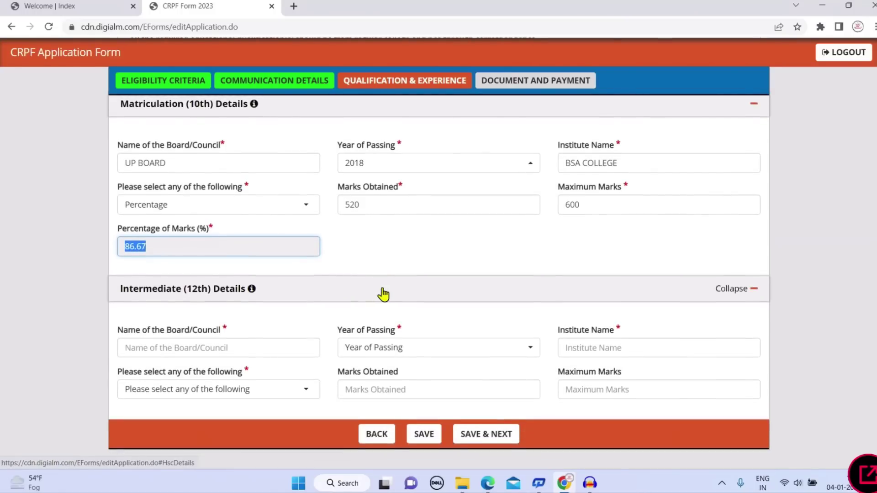
{"action": "scroll", "coordinate": [356, 320], "scroll_direction": "down", "scroll_amount": 1}
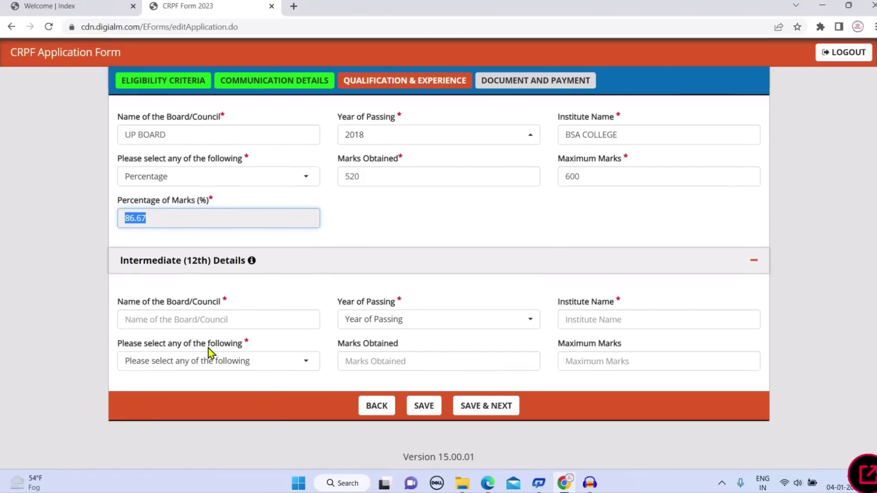
Enter Intermediate board UP BOARD, passing year 2020 and institute BSA COLLEGE
{"action": "left_click", "coordinate": [237, 323]}
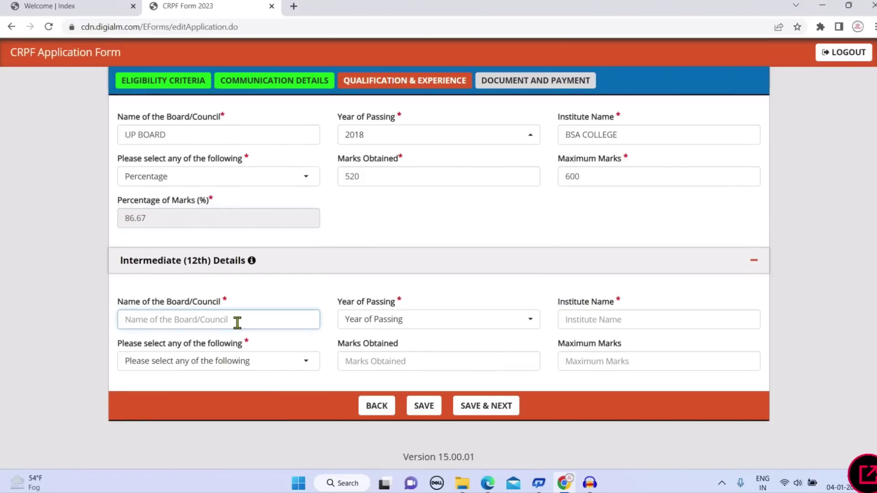
{"action": "type", "text": "UP BOARD"}
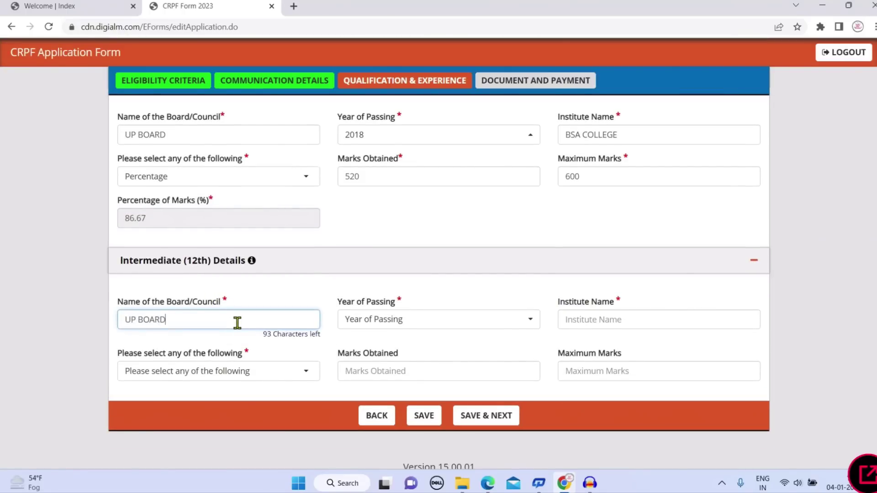
{"action": "key", "text": "Tab"}
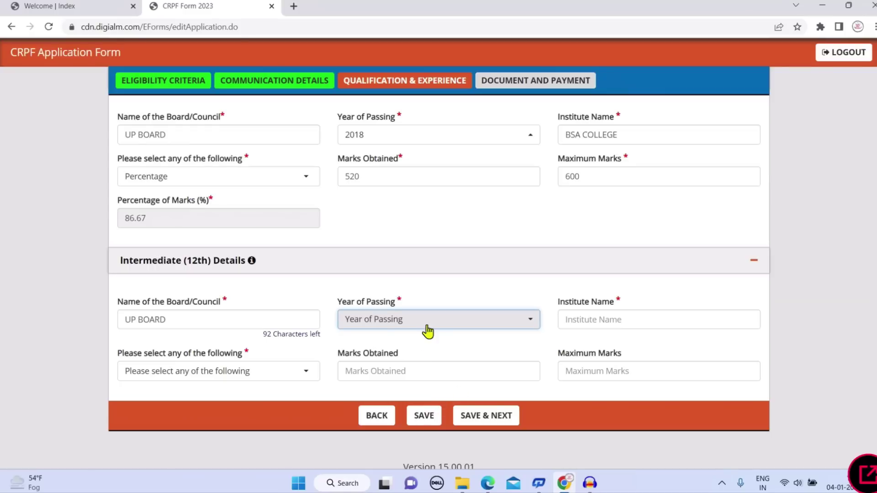
{"action": "left_click", "coordinate": [424, 325]}
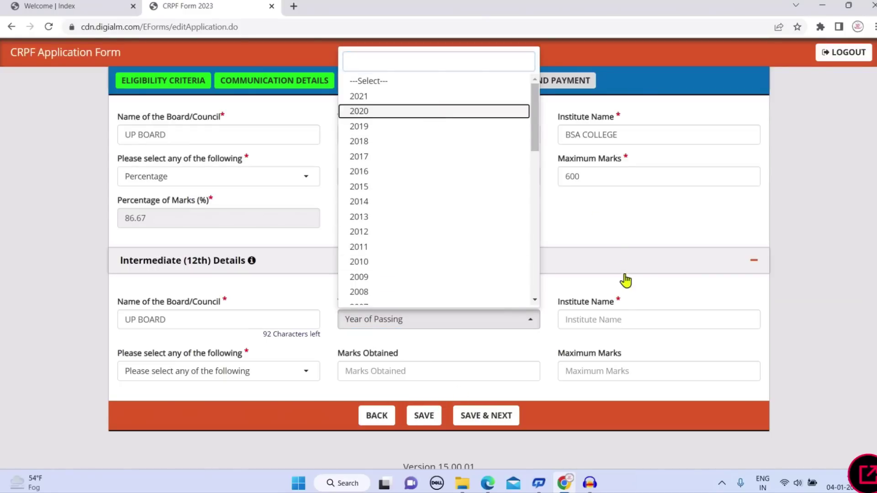
{"action": "left_click", "coordinate": [608, 313]}
{"action": "type", "text": "BSA "}
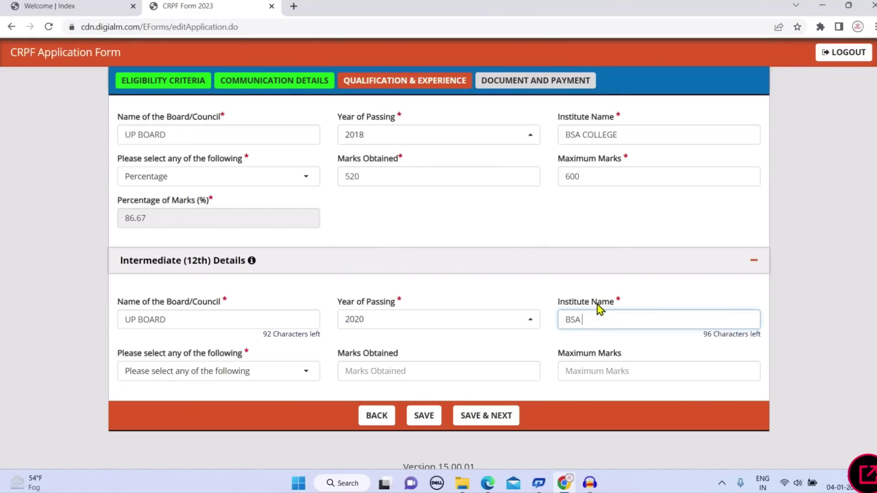
{"action": "type", "text": "COLLEGE"}
Report Intermediate marks as Percentage: 438 out of 500, giving 87.60%
{"action": "left_click", "coordinate": [279, 371]}
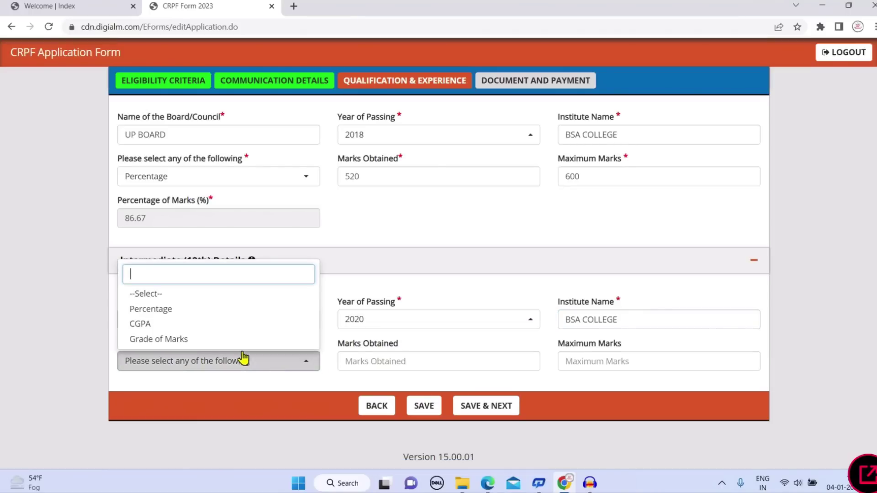
{"action": "left_click", "coordinate": [222, 311]}
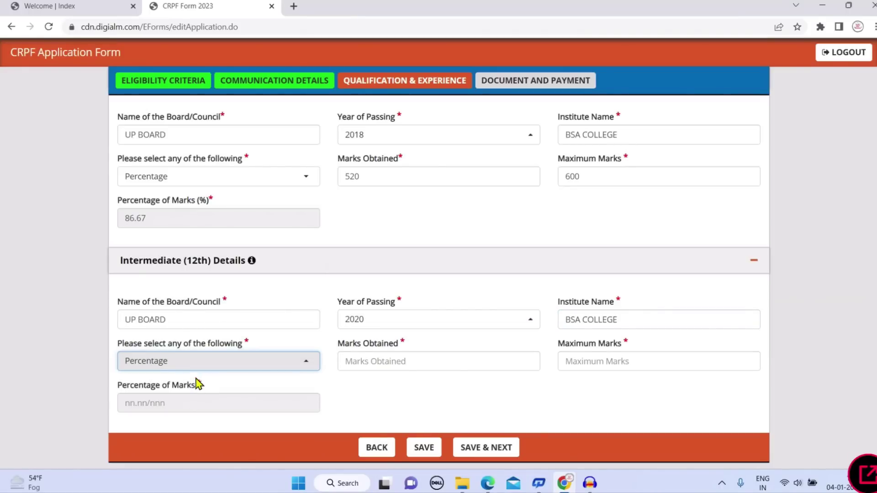
{"action": "left_click", "coordinate": [404, 363]}
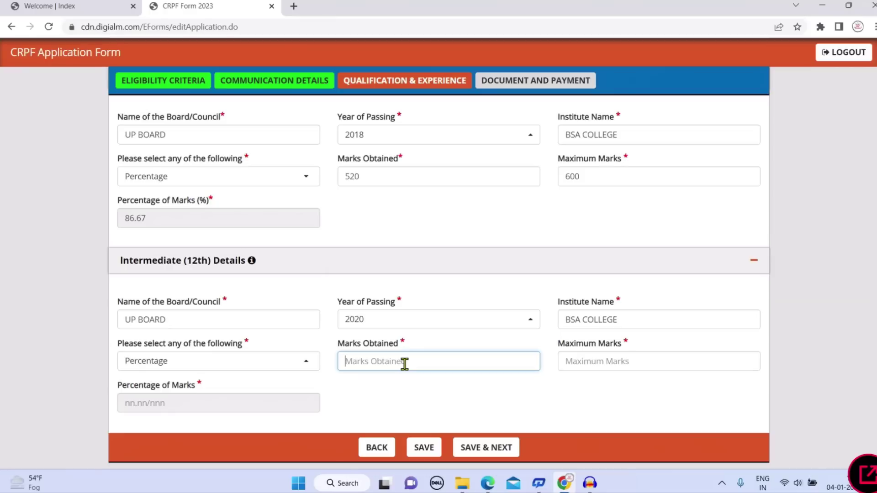
{"action": "type", "text": "438"}
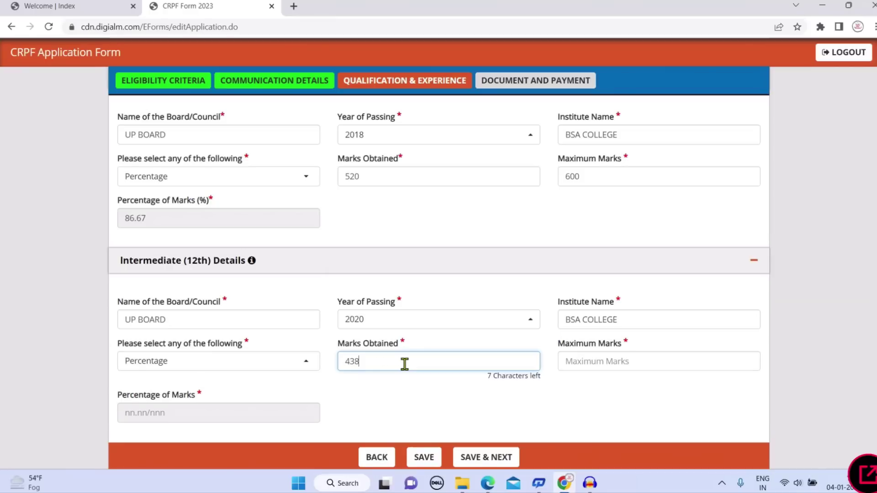
{"action": "left_click", "coordinate": [639, 359]}
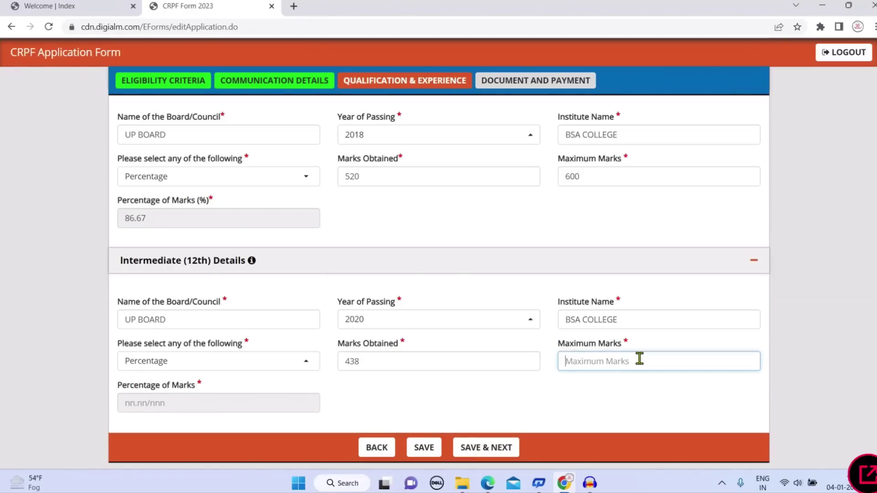
{"action": "type", "text": "500"}
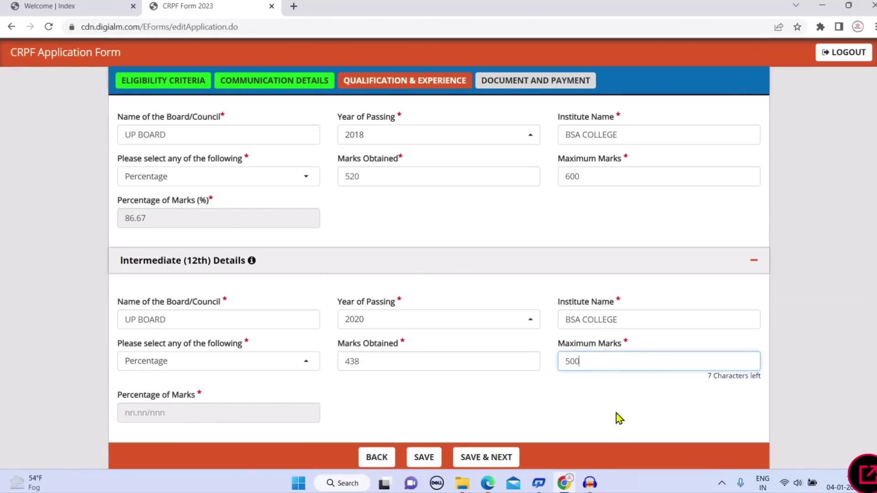
{"action": "left_click", "coordinate": [616, 413]}
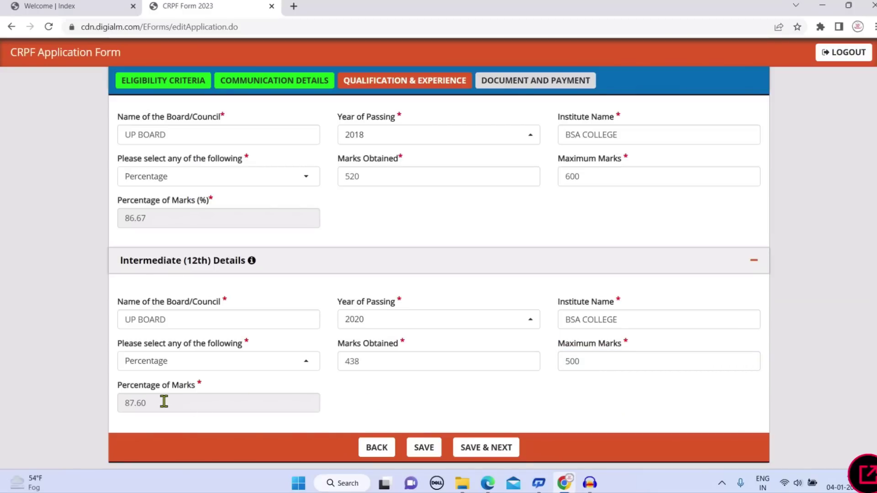
Save the qualifications and select Online as the payment mode for the Rs 100 fee
{"action": "scroll", "coordinate": [321, 315], "scroll_direction": "down", "scroll_amount": 2}
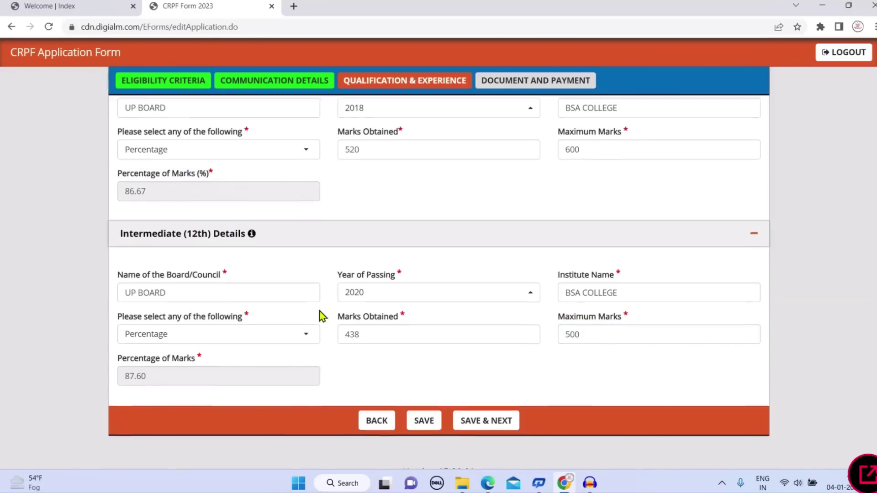
{"action": "left_click", "coordinate": [479, 405]}
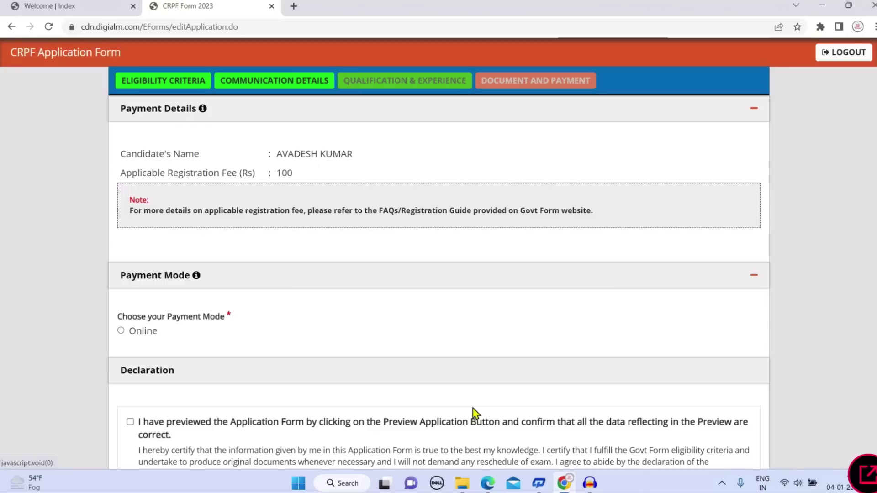
{"action": "left_click", "coordinate": [545, 92]}
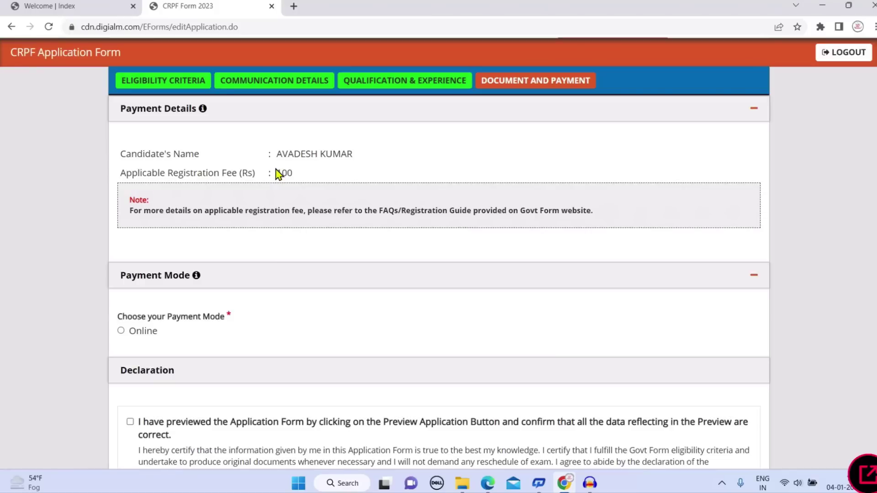
{"action": "left_click_drag", "start_coordinate": [277, 172], "coordinate": [294, 175]}
{"action": "scroll", "coordinate": [365, 201], "scroll_direction": "down", "scroll_amount": 2}
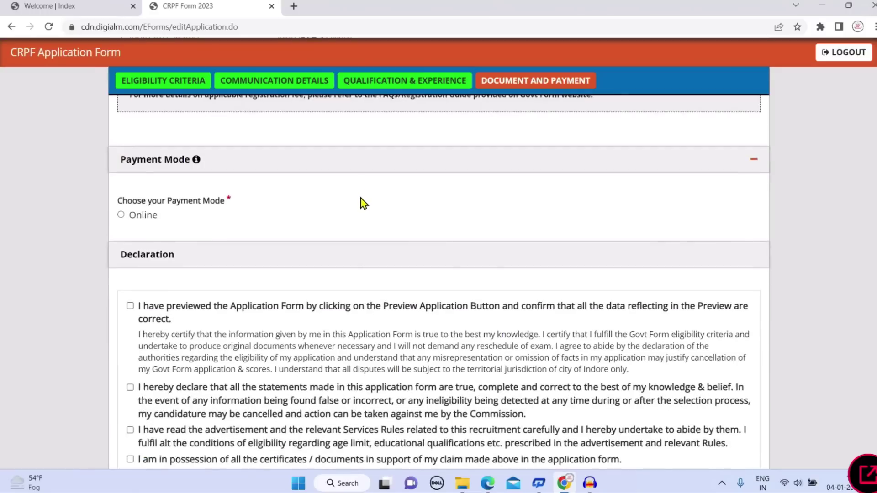
{"action": "scroll", "coordinate": [362, 201], "scroll_direction": "up", "scroll_amount": 3}
{"action": "scroll", "coordinate": [358, 210], "scroll_direction": "down", "scroll_amount": 1}
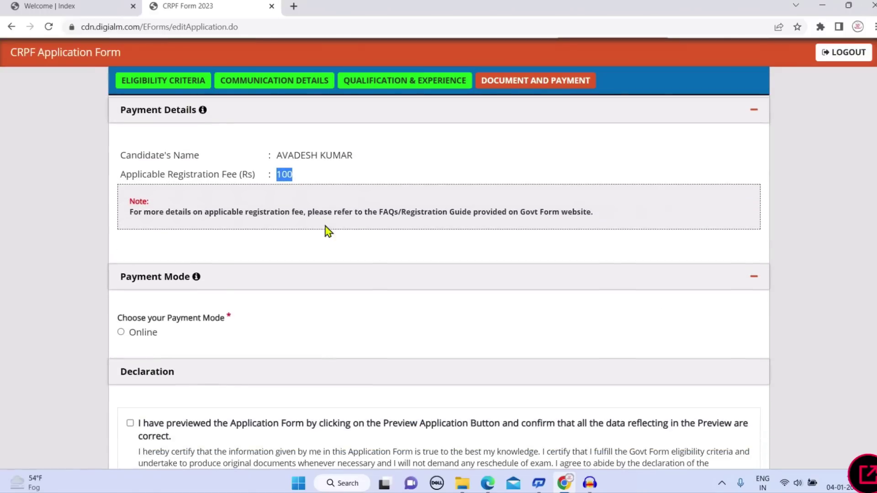
{"action": "left_click", "coordinate": [122, 332]}
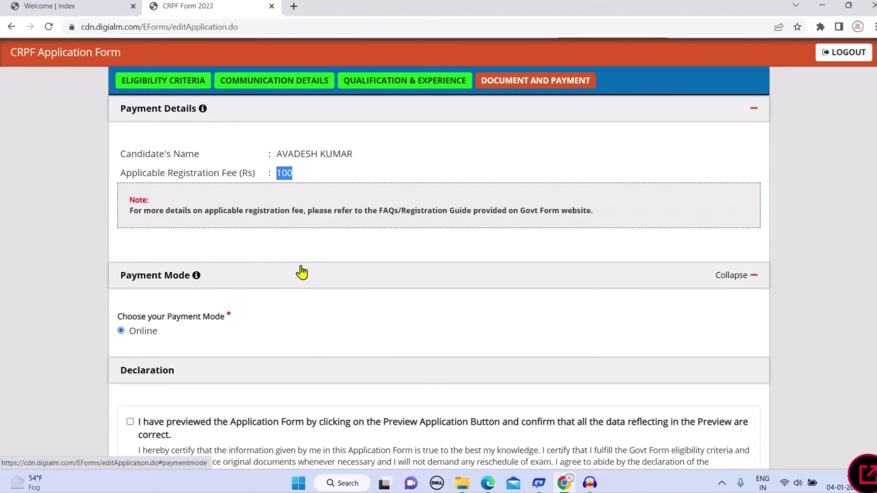
Tick all five declaration checkboxes, including I Agree
{"action": "scroll", "coordinate": [301, 272], "scroll_direction": "down", "scroll_amount": 2}
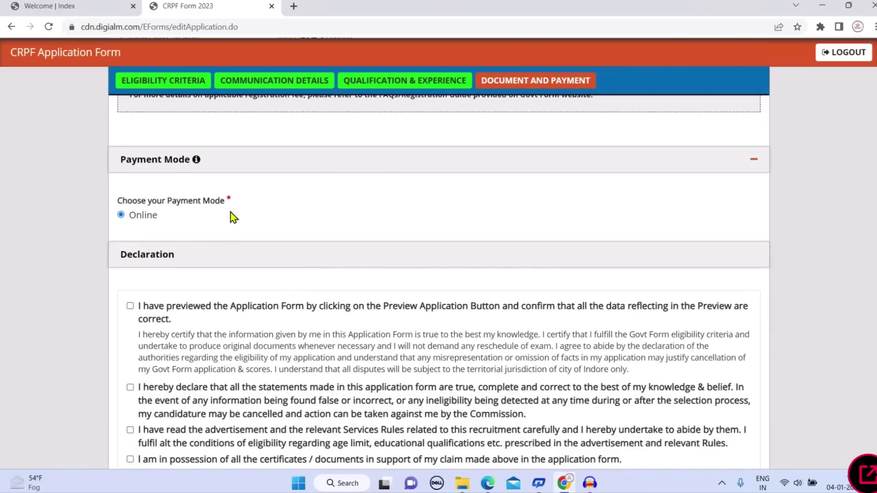
{"action": "scroll", "coordinate": [172, 277], "scroll_direction": "down", "scroll_amount": 1}
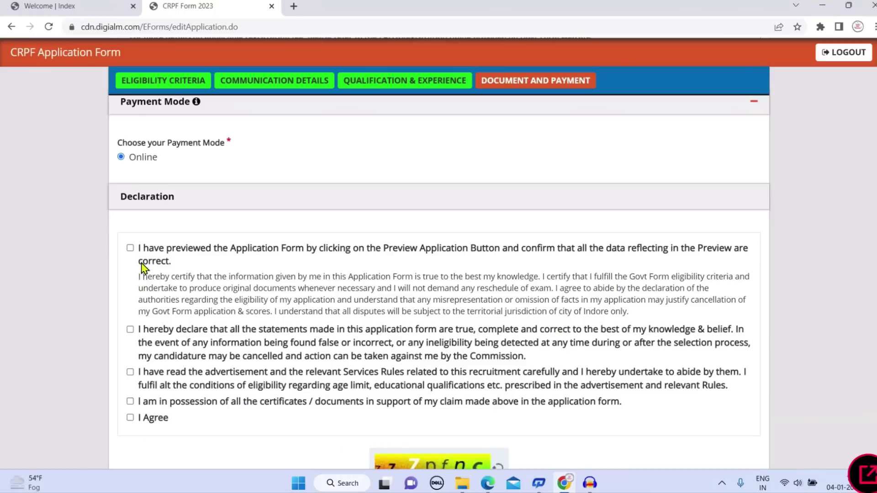
{"action": "left_click", "coordinate": [130, 249]}
{"action": "left_click", "coordinate": [130, 329]}
{"action": "left_click", "coordinate": [131, 372]}
{"action": "left_click", "coordinate": [130, 402]}
{"action": "left_click", "coordinate": [130, 417]}
{"action": "scroll", "coordinate": [502, 256], "scroll_direction": "down", "scroll_amount": 1}
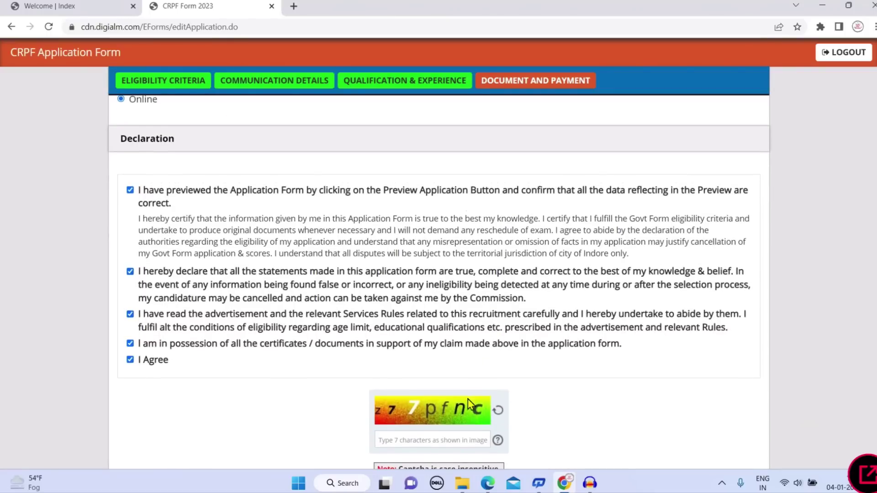
Enter the captcha, attempt submission, and close the alert requiring a passport photo
{"action": "left_click", "coordinate": [441, 394]}
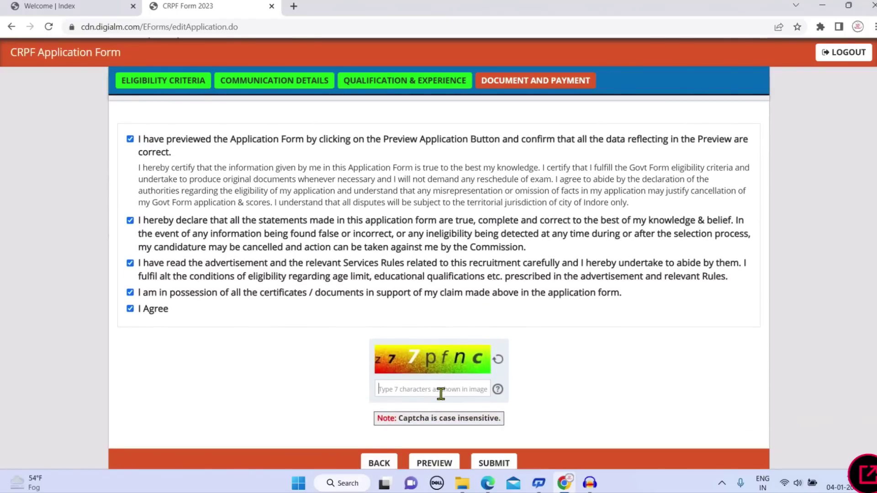
{"action": "type", "text": "z77pfnc"}
{"action": "scroll", "coordinate": [511, 384], "scroll_direction": "down", "scroll_amount": 1}
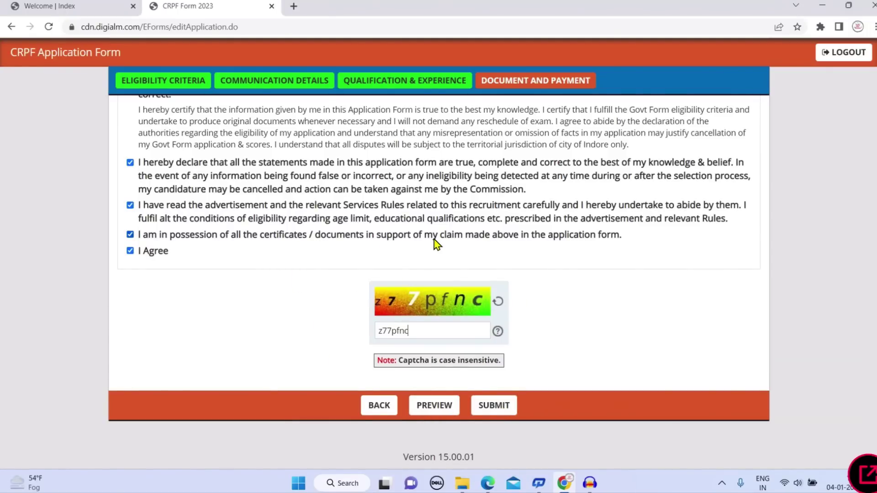
{"action": "scroll", "coordinate": [435, 243], "scroll_direction": "up", "scroll_amount": 2}
{"action": "scroll", "coordinate": [493, 337], "scroll_direction": "down", "scroll_amount": 2}
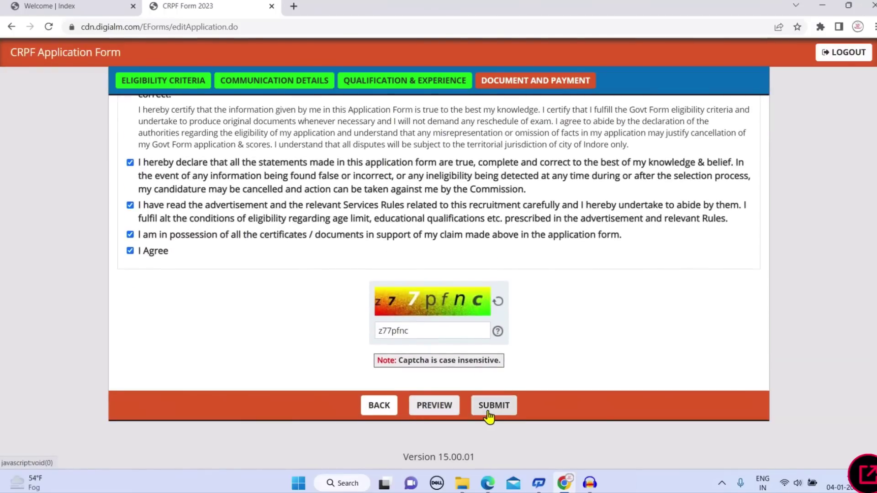
{"action": "left_click", "coordinate": [492, 414]}
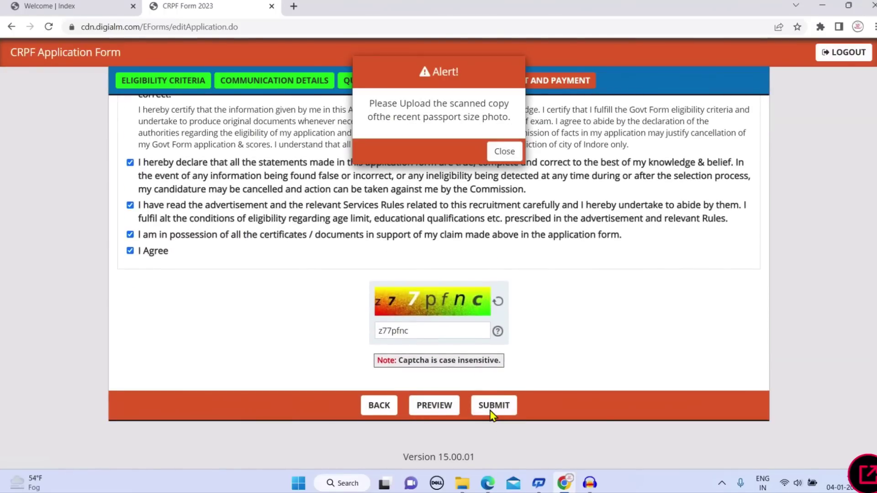
{"action": "left_click", "coordinate": [501, 156]}
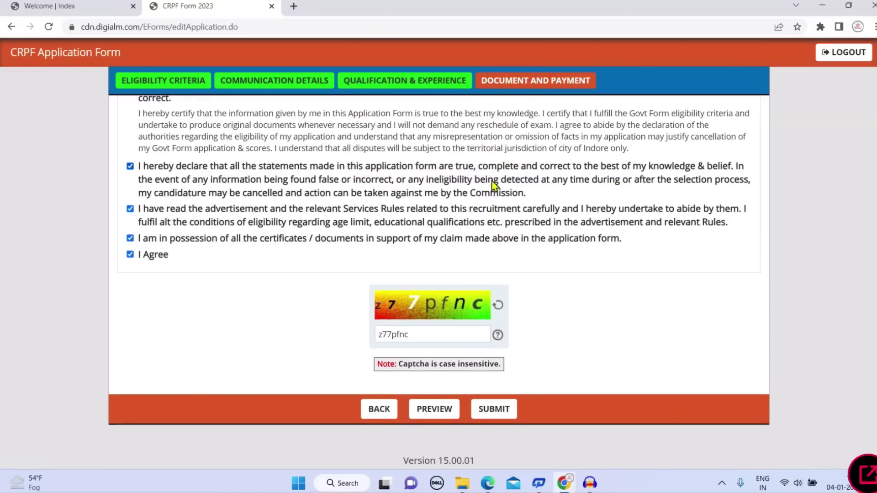
{"action": "scroll", "coordinate": [493, 183], "scroll_direction": "up", "scroll_amount": 3}
Review the uploaded documents, viewing the 10th and 12th marksheets and closing their error pages
{"action": "scroll", "coordinate": [493, 185], "scroll_direction": "up", "scroll_amount": 10}
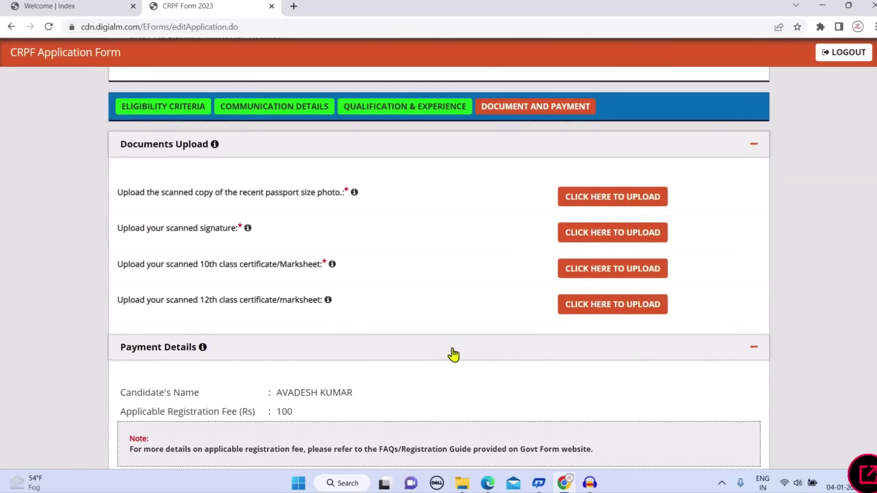
{"action": "mouse_move", "coordinate": [356, 192]}
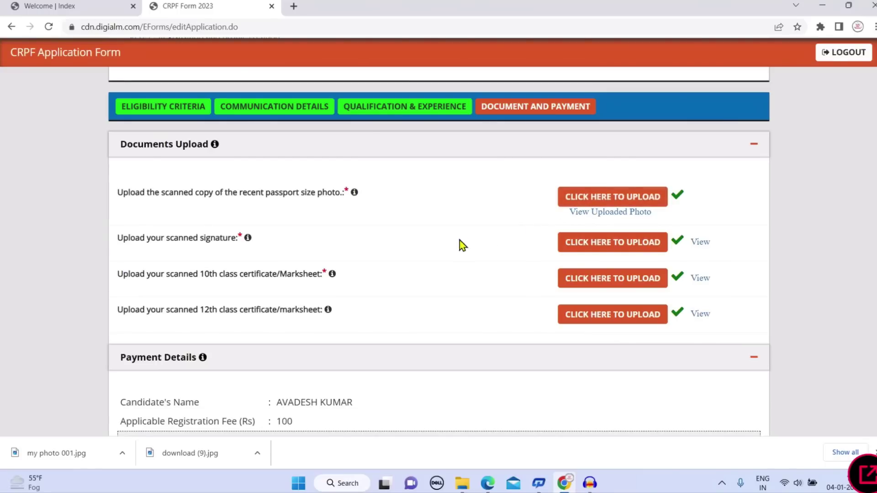
{"action": "scroll", "coordinate": [329, 264], "scroll_direction": "down", "scroll_amount": 1}
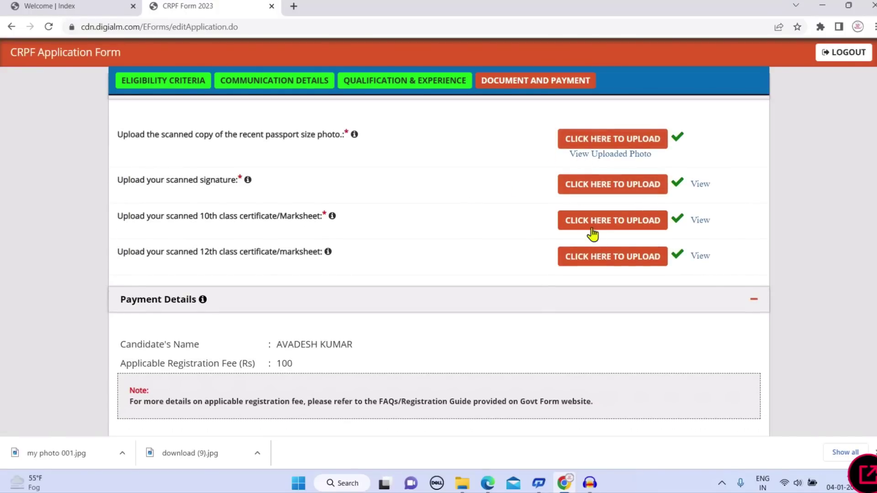
{"action": "scroll", "coordinate": [395, 259], "scroll_direction": "down", "scroll_amount": 1}
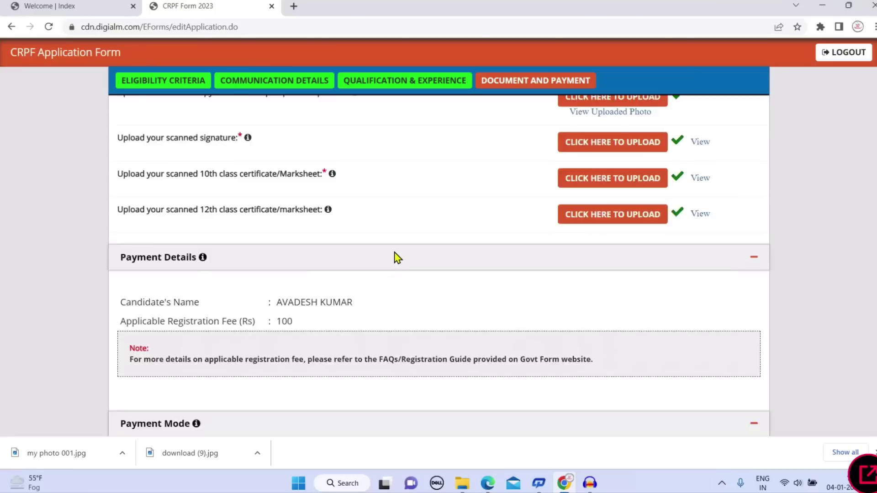
{"action": "scroll", "coordinate": [395, 258], "scroll_direction": "down", "scroll_amount": 3}
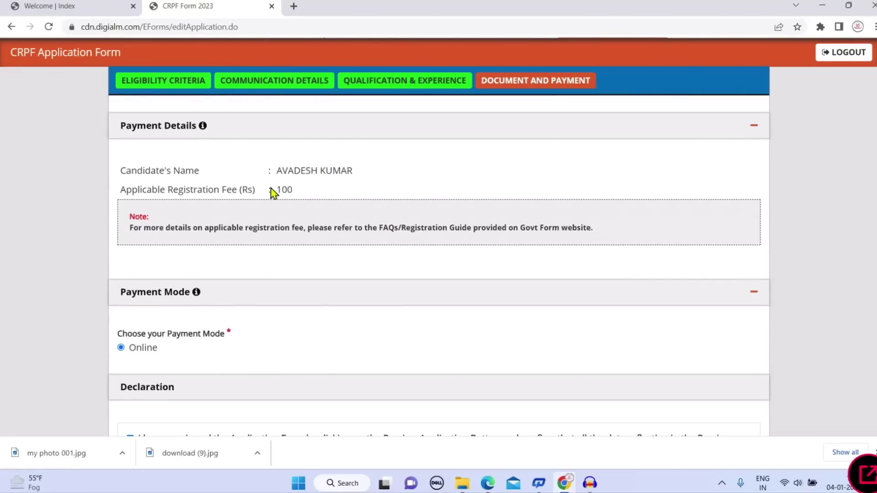
{"action": "scroll", "coordinate": [317, 209], "scroll_direction": "up", "scroll_amount": 4}
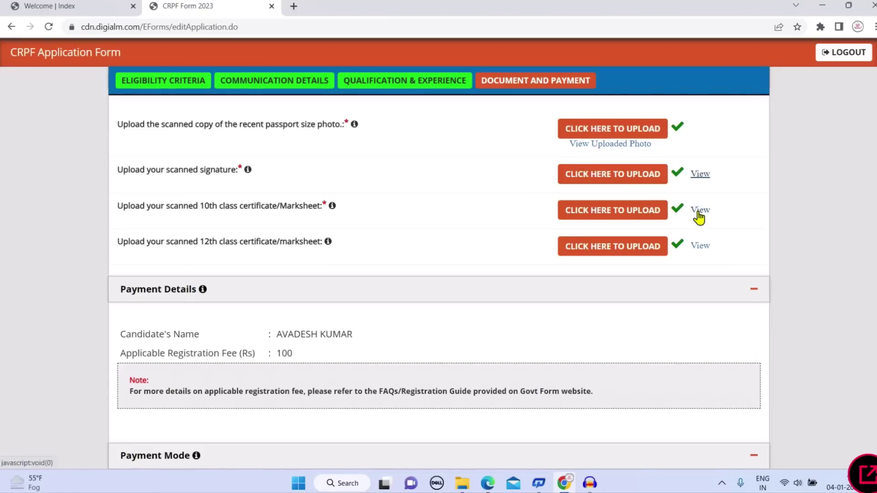
{"action": "left_click", "coordinate": [698, 212]}
{"action": "left_click", "coordinate": [513, 68]}
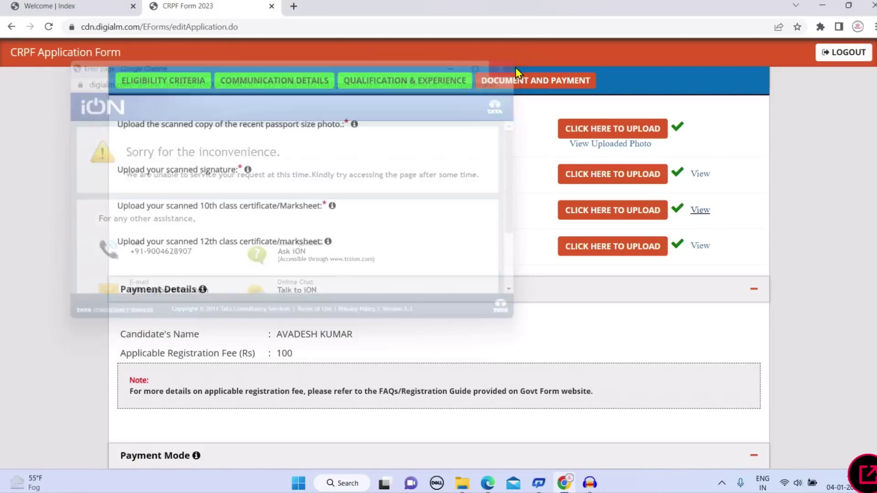
{"action": "left_click", "coordinate": [699, 247]}
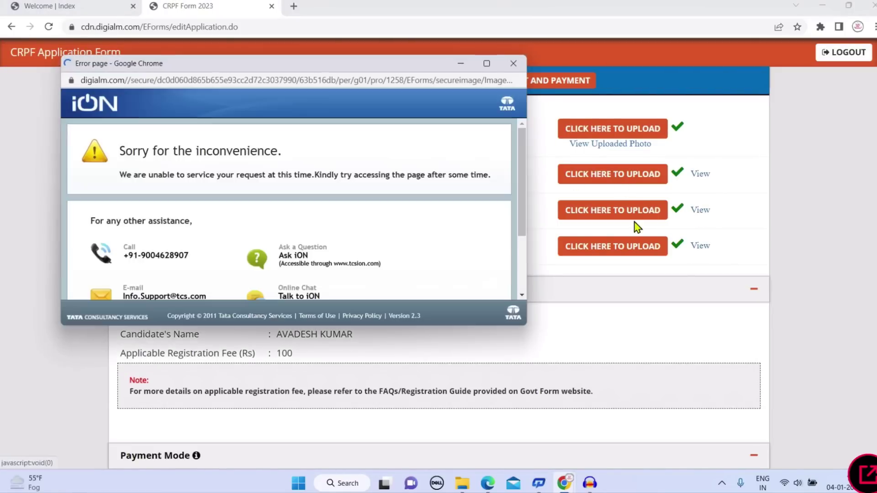
{"action": "left_click", "coordinate": [514, 67]}
{"action": "scroll", "coordinate": [571, 217], "scroll_direction": "down", "scroll_amount": 10}
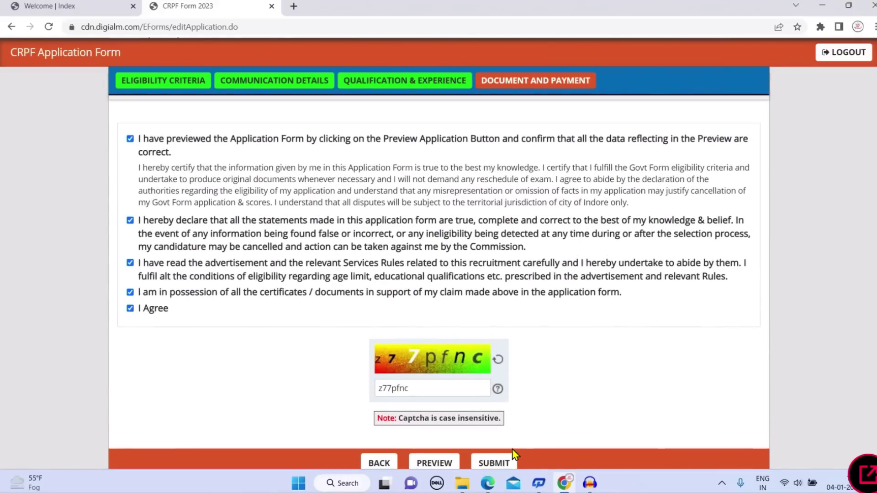
Submit with privacy terms accepted, re-enter the new captcha, and resubmit to reach payment
{"action": "scroll", "coordinate": [540, 435], "scroll_direction": "down", "scroll_amount": 2}
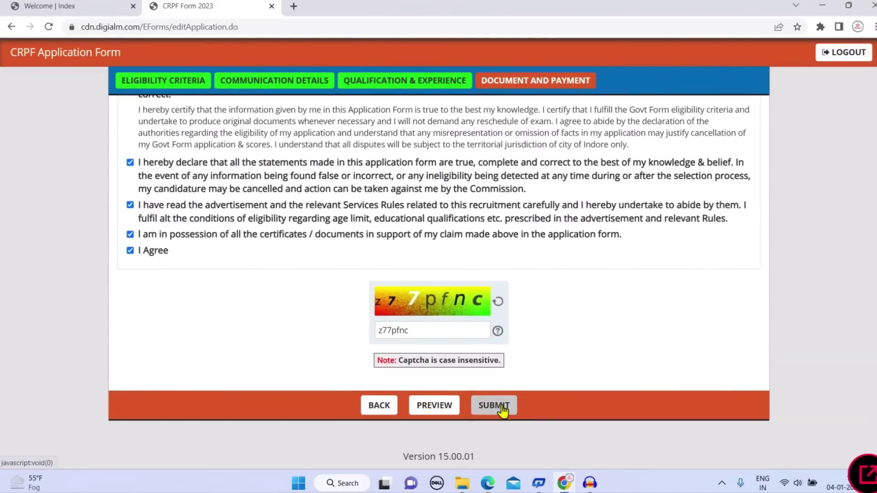
{"action": "left_click", "coordinate": [502, 406]}
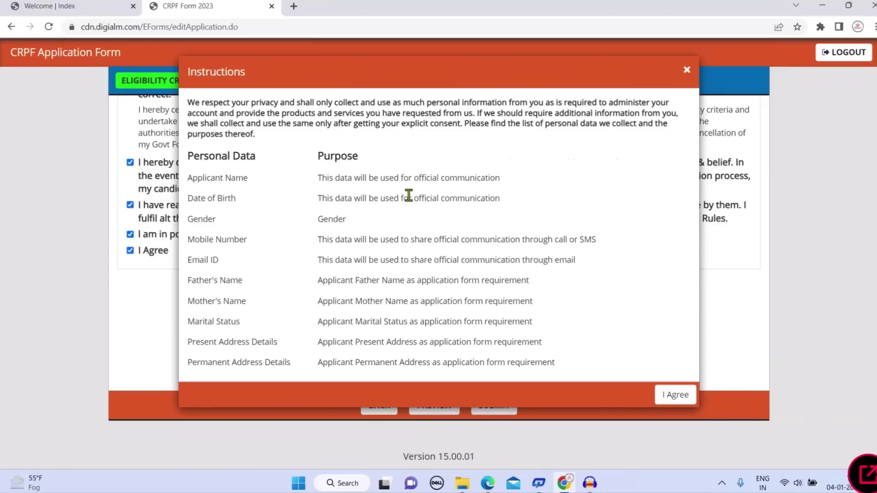
{"action": "left_click", "coordinate": [675, 396]}
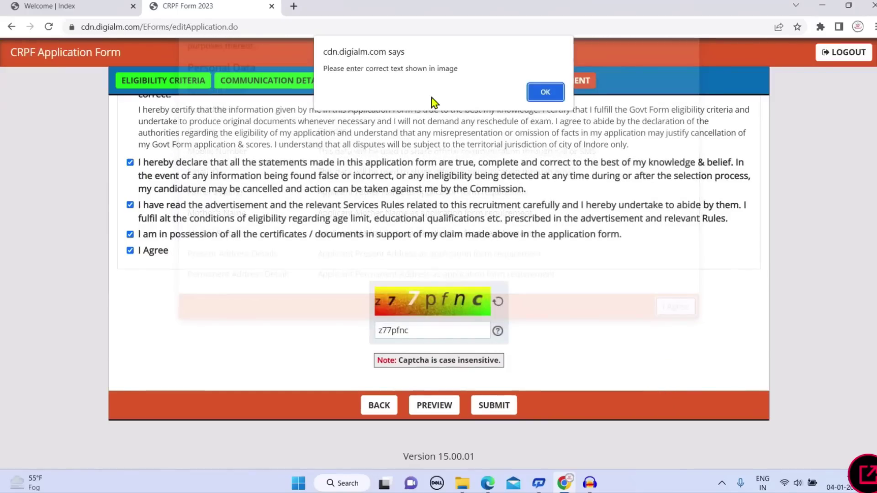
{"action": "left_click", "coordinate": [540, 92]}
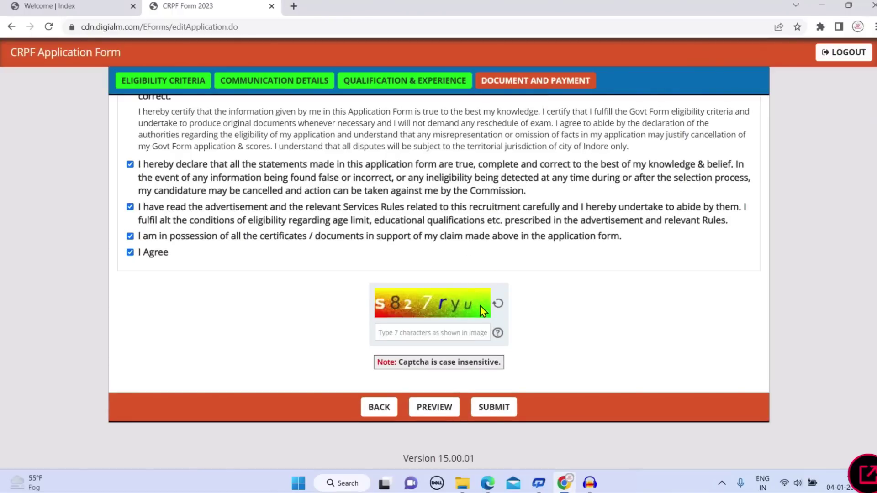
{"action": "type", "text": "s"}
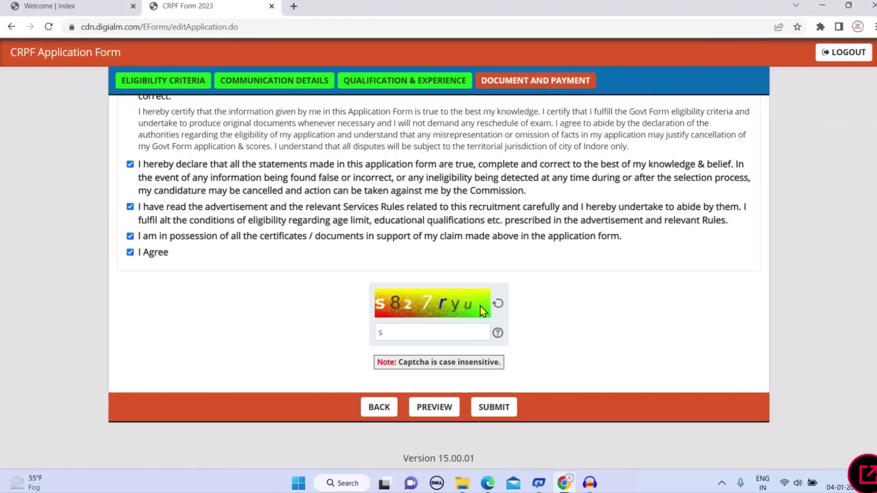
{"action": "type", "text": "827ryu"}
{"action": "left_click", "coordinate": [508, 408]}
{"action": "scroll", "coordinate": [598, 192], "scroll_direction": "up", "scroll_amount": 1}
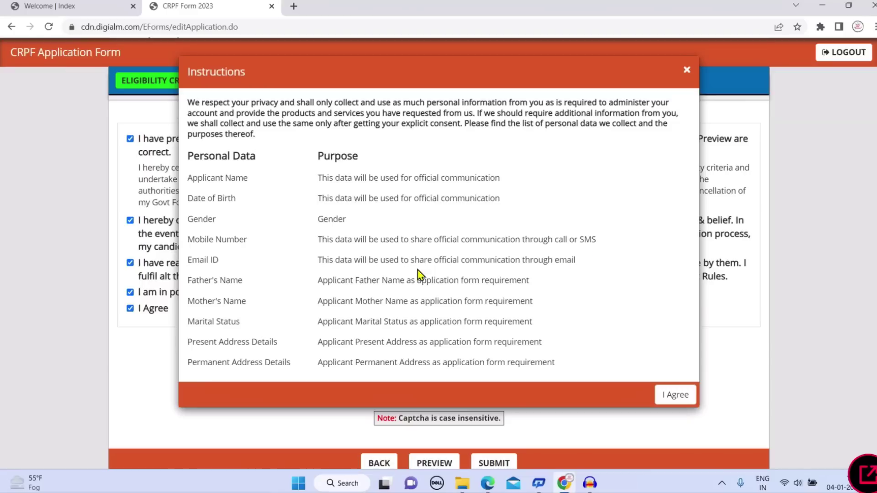
{"action": "left_click", "coordinate": [679, 397]}
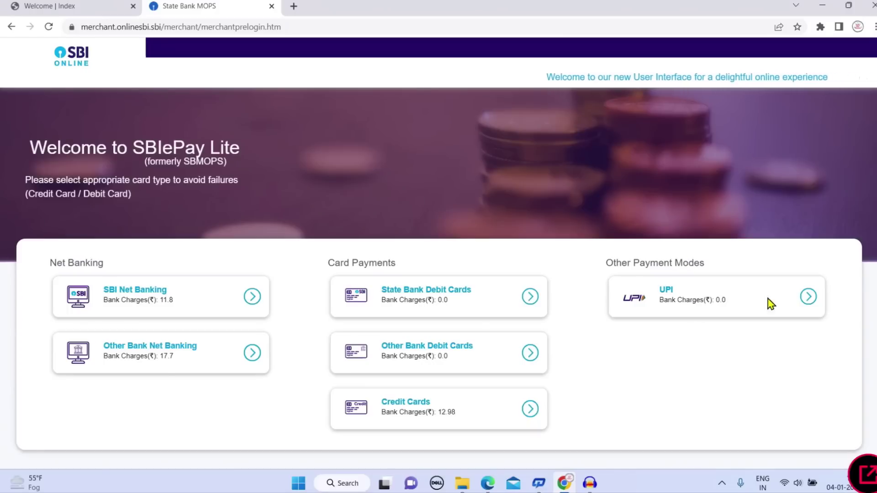
Pay the Rs 100 fee by UPI using a virtual payment address and confirm it
{"action": "left_click", "coordinate": [807, 297]}
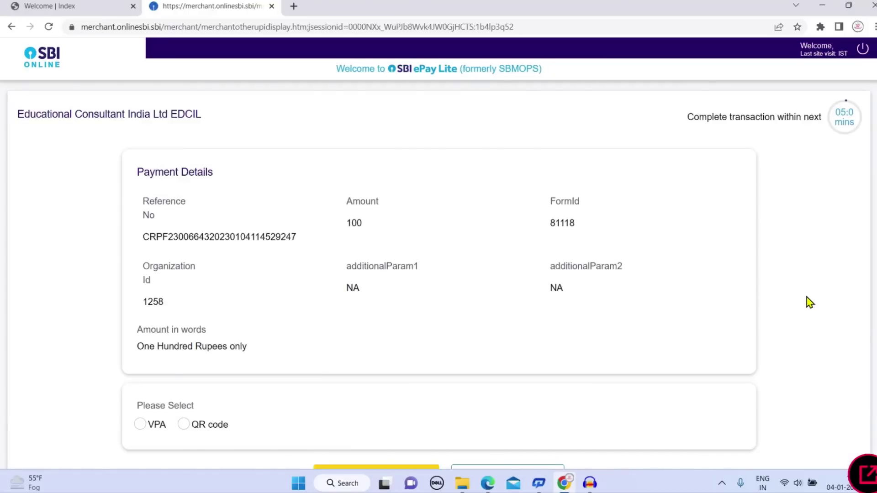
{"action": "scroll", "coordinate": [627, 264], "scroll_direction": "down", "scroll_amount": 3}
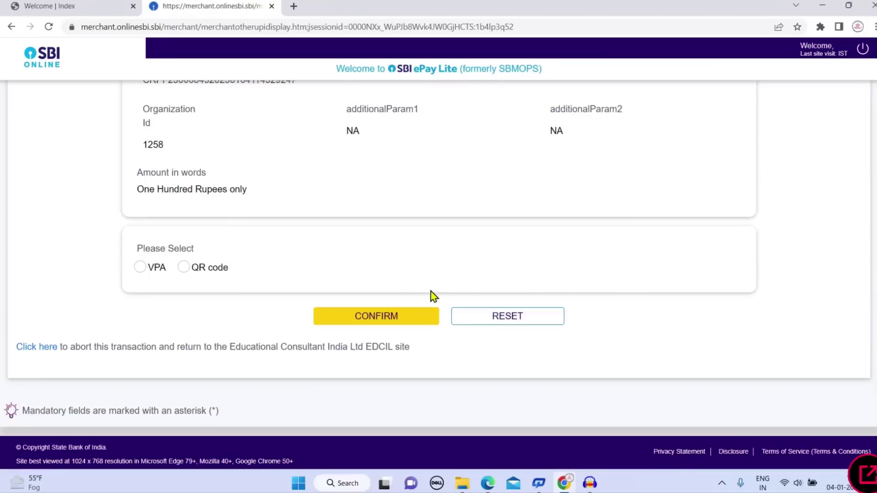
{"action": "left_click", "coordinate": [140, 269]}
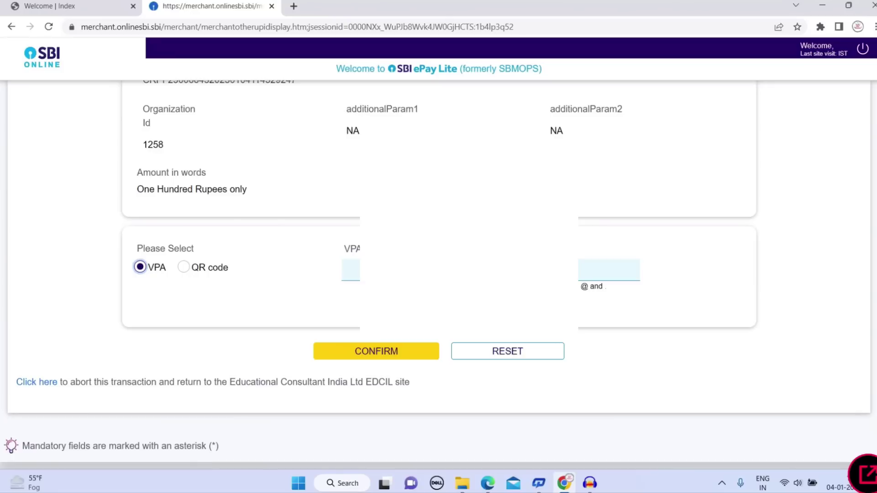
{"action": "left_click", "coordinate": [349, 270]}
{"action": "type", "text": "97"}
{"action": "left_click", "coordinate": [407, 354]}
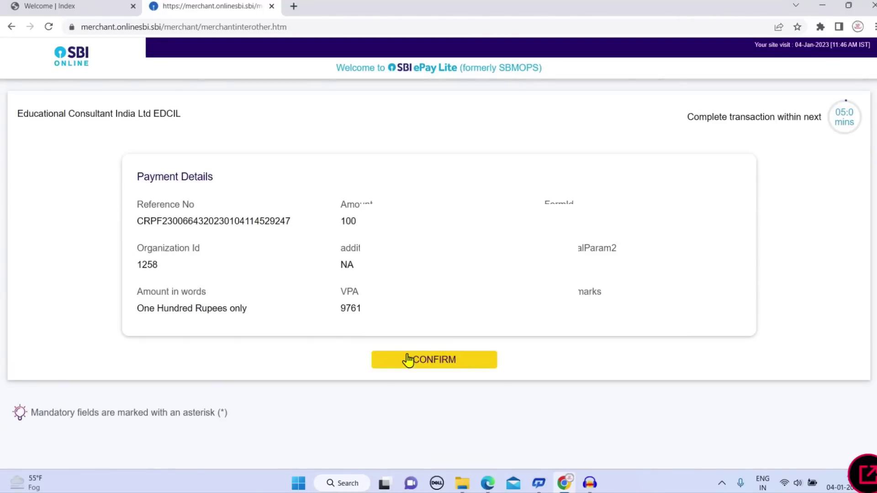
{"action": "left_click", "coordinate": [408, 360]}
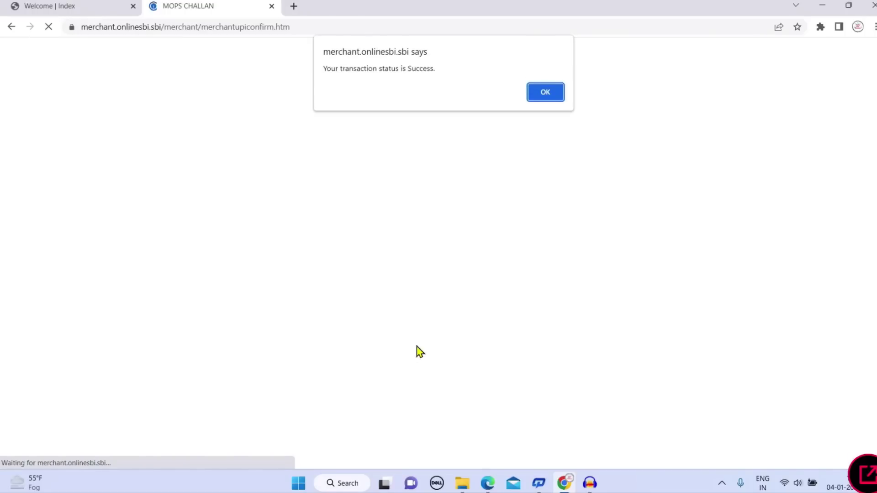
Dismiss the success alert and note, then review the application details showing PaymentSuccess
{"action": "left_click", "coordinate": [535, 102]}
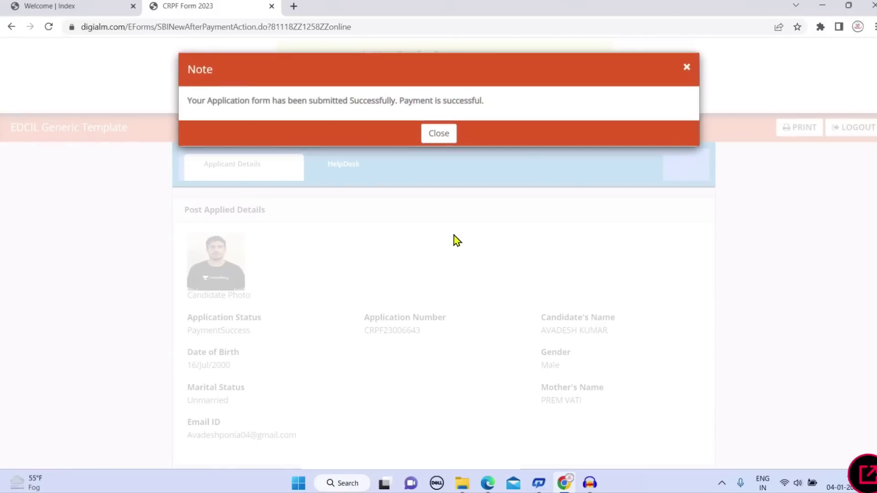
{"action": "left_click", "coordinate": [442, 140]}
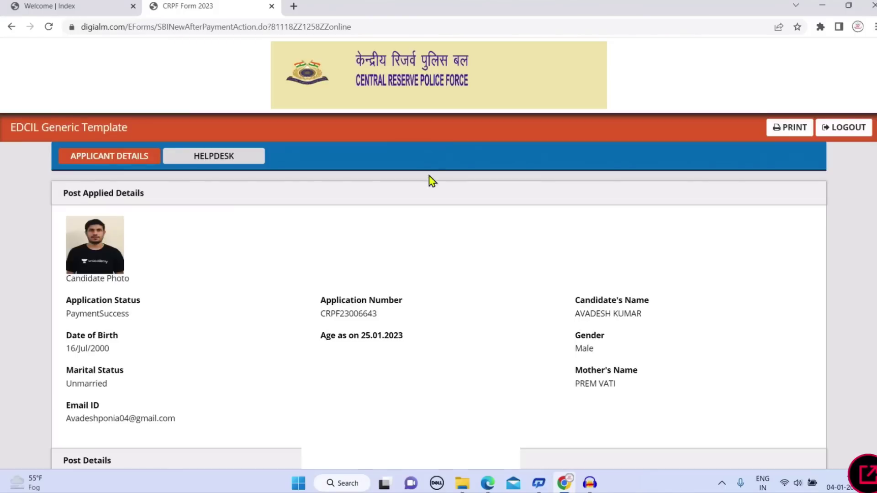
{"action": "scroll", "coordinate": [247, 256], "scroll_direction": "down", "scroll_amount": 6}
{"action": "scroll", "coordinate": [251, 249], "scroll_direction": "down", "scroll_amount": 15}
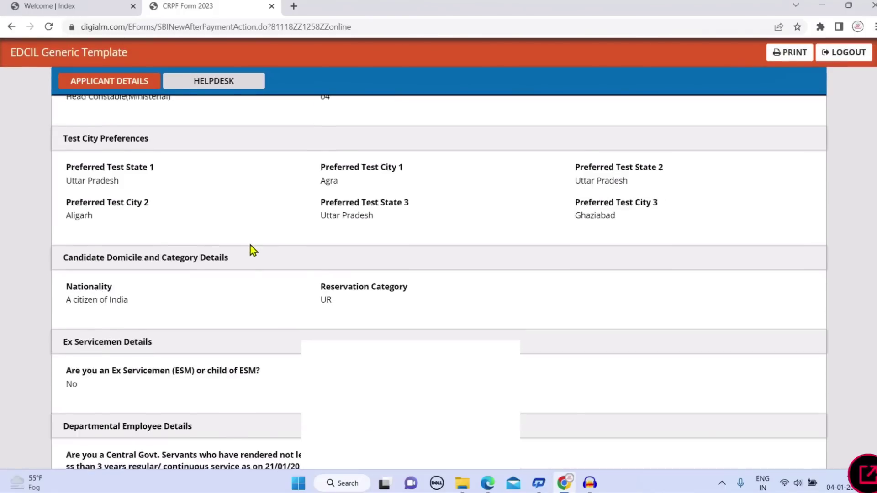
{"action": "scroll", "coordinate": [264, 244], "scroll_direction": "down", "scroll_amount": 8}
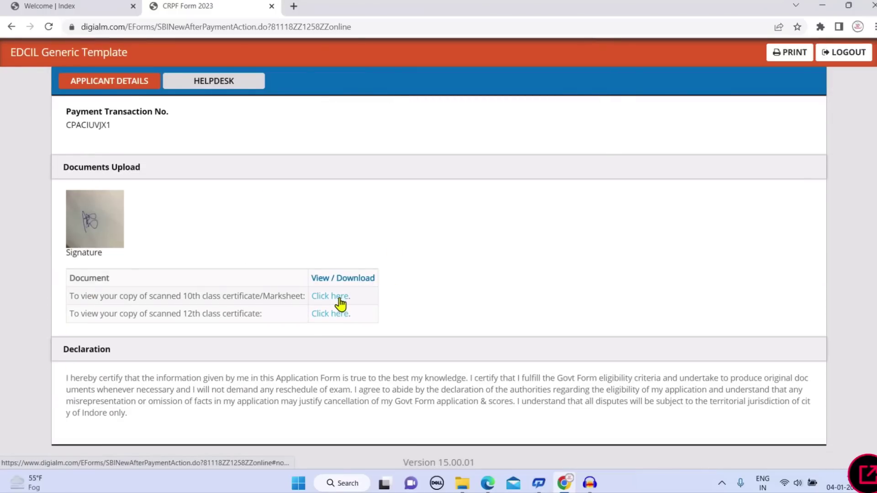
{"action": "scroll", "coordinate": [637, 196], "scroll_direction": "up", "scroll_amount": 5}
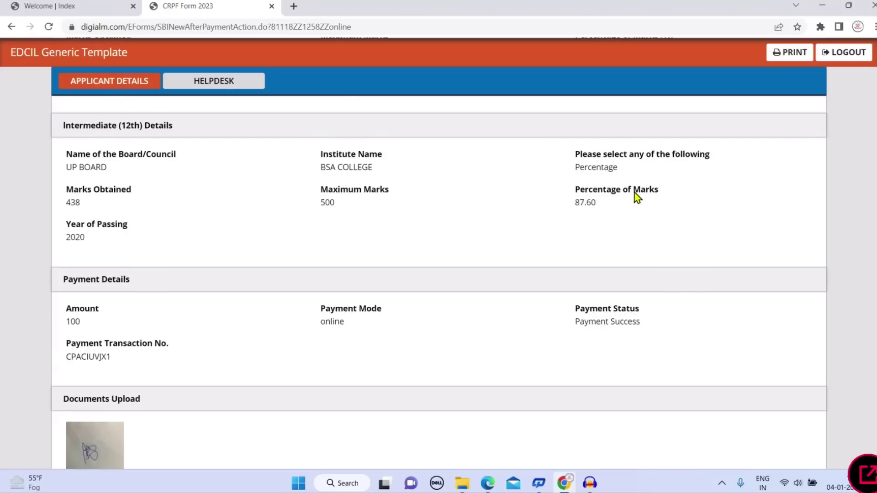
{"action": "scroll", "coordinate": [636, 196], "scroll_direction": "up", "scroll_amount": 10}
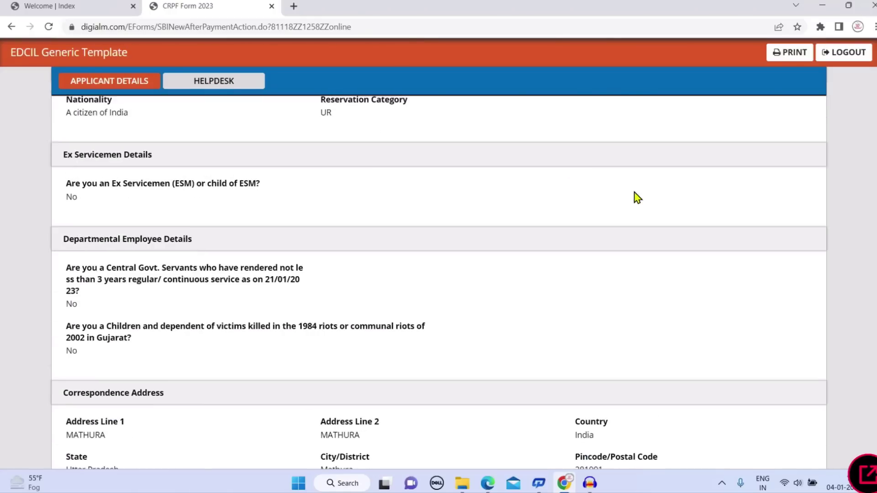
{"action": "scroll", "coordinate": [636, 196], "scroll_direction": "up", "scroll_amount": 10}
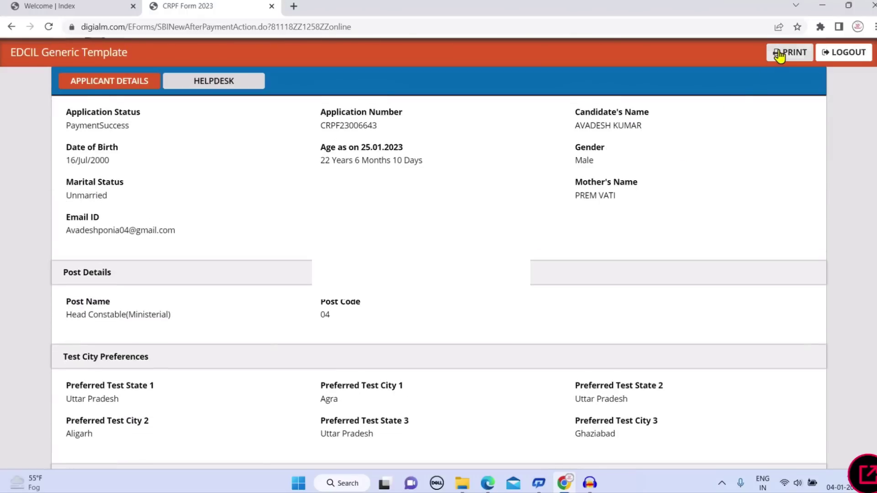
Print the application confirmation page, saving it as PDF
{"action": "left_click", "coordinate": [779, 54]}
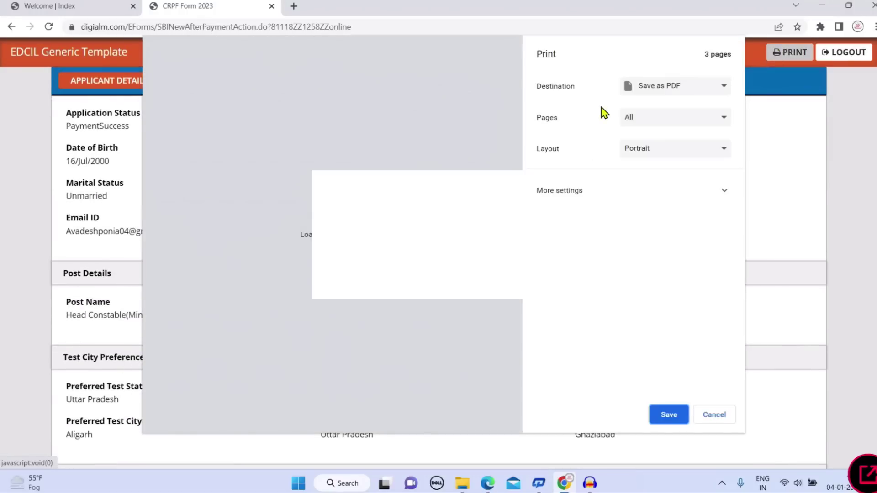